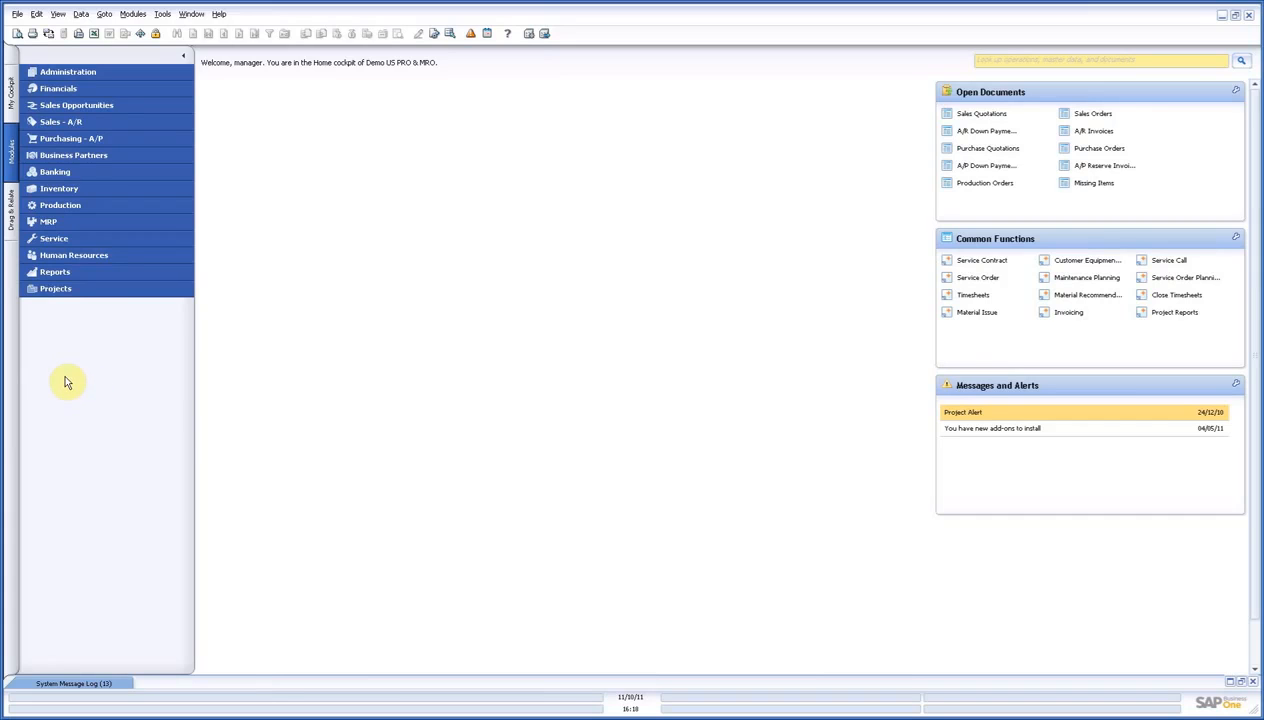
# Open the Master Planning chart for projects and maximize its window.
pyautogui.click(95, 292)
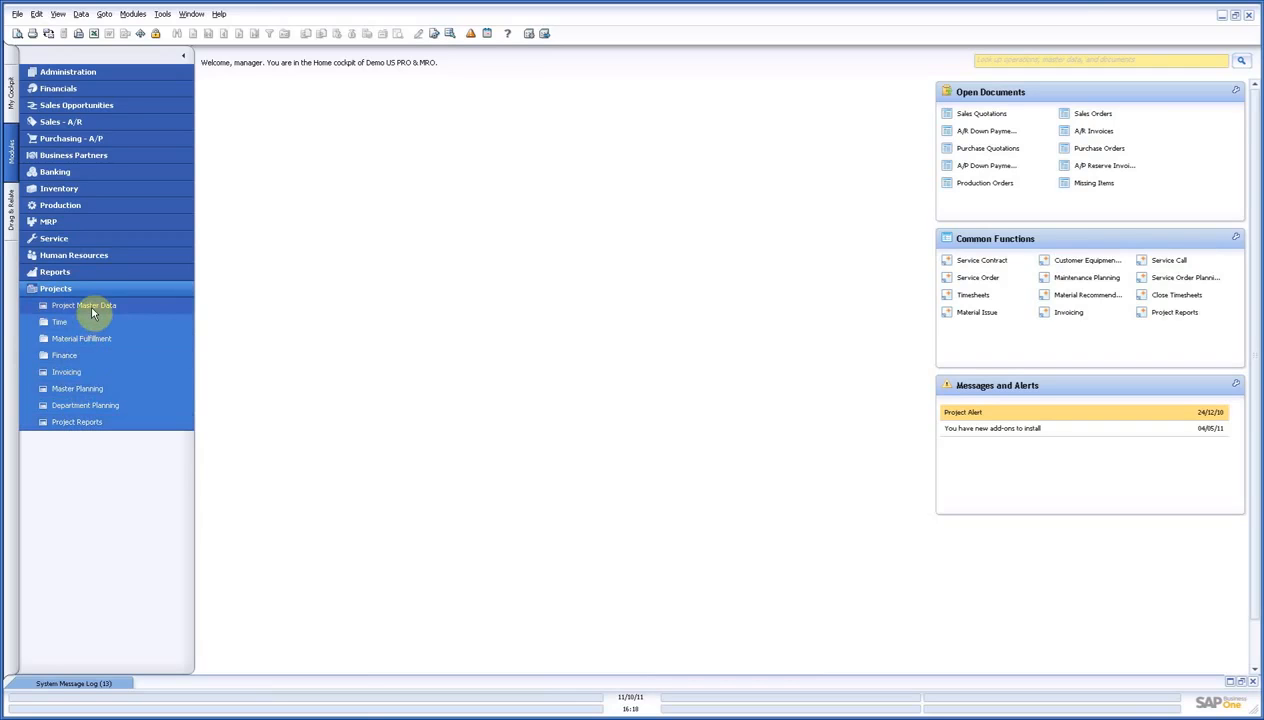
pyautogui.click(98, 390)
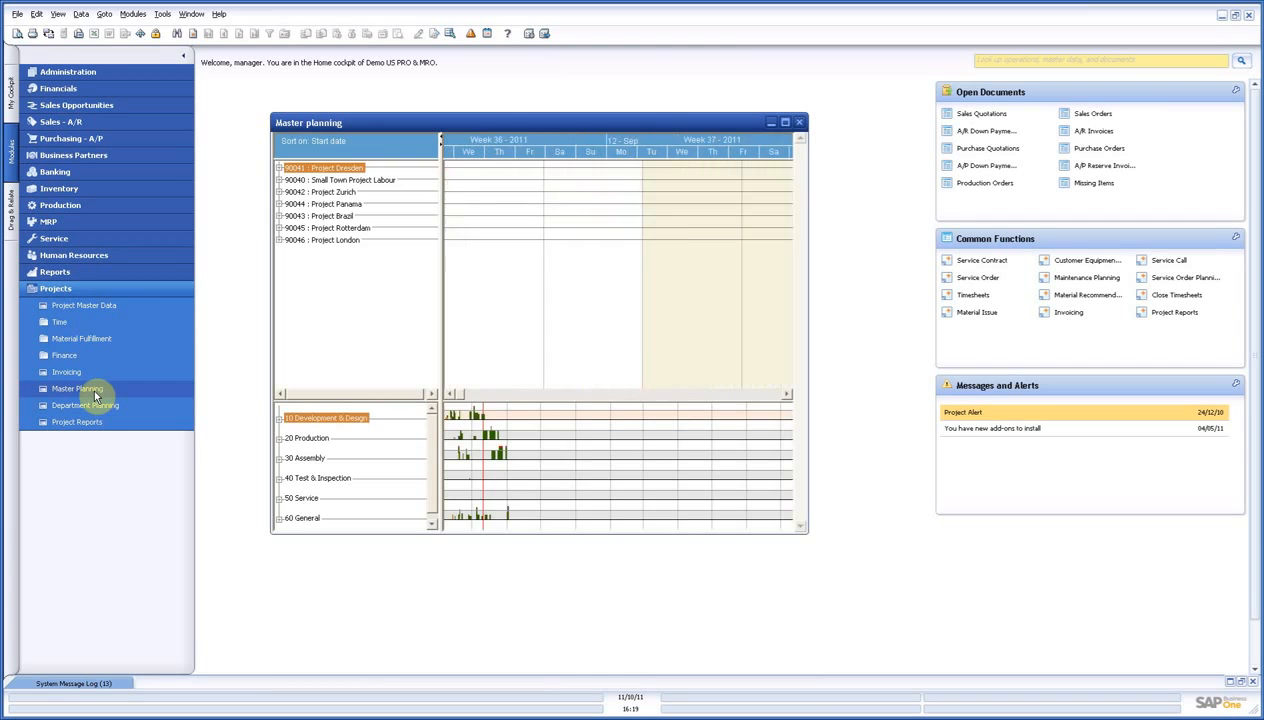
pyautogui.click(785, 123)
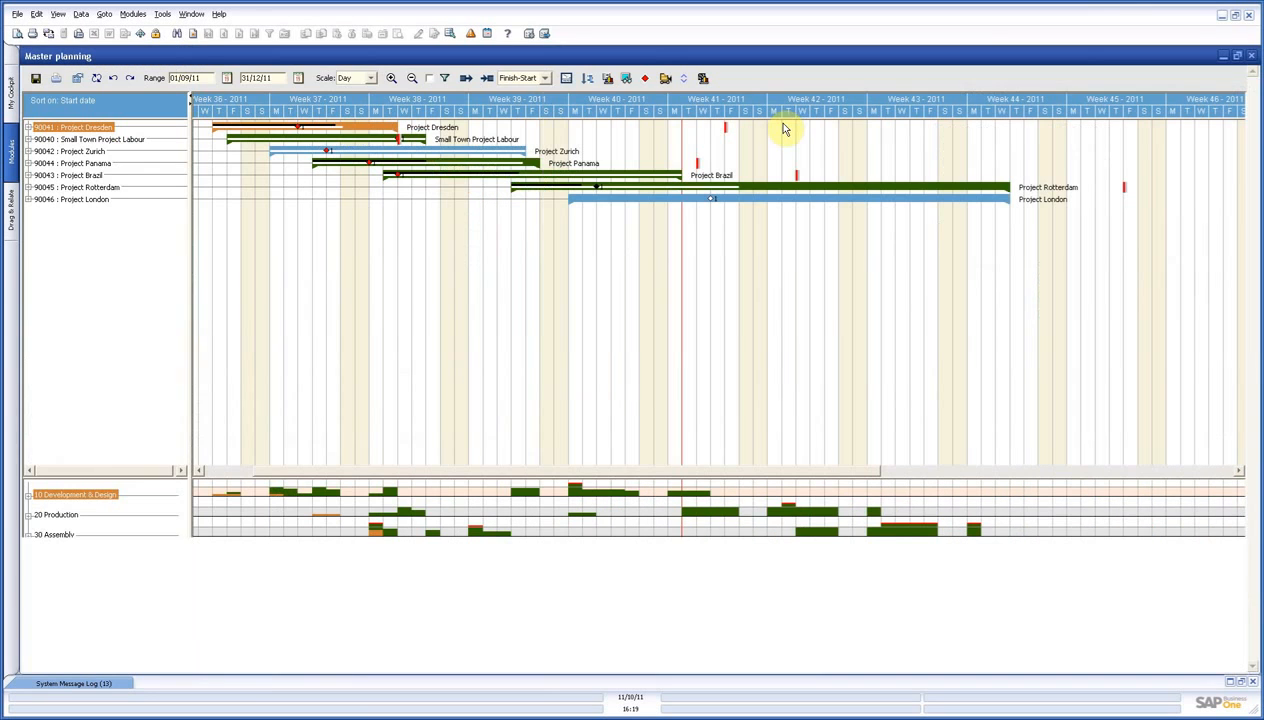
# Expand all activities under Project London in the planning chart.
pyautogui.click(93, 199)
pyautogui.rightClick(93, 199)
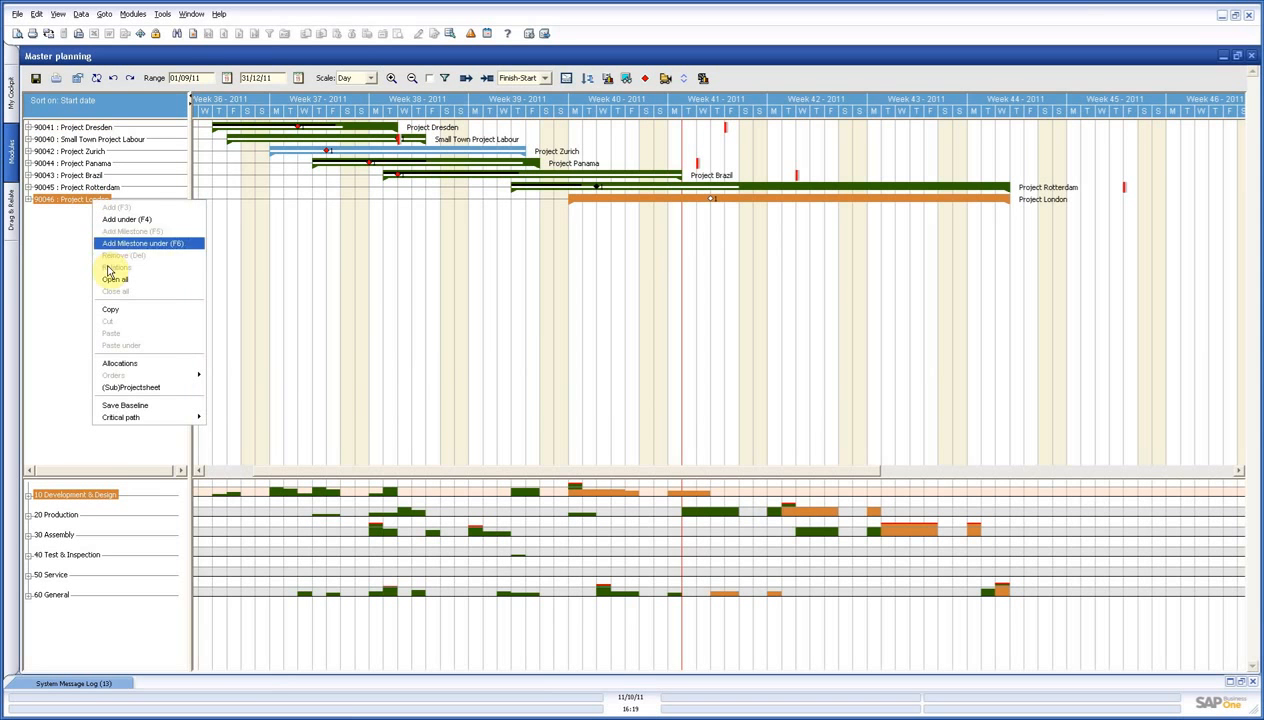
pyautogui.click(112, 280)
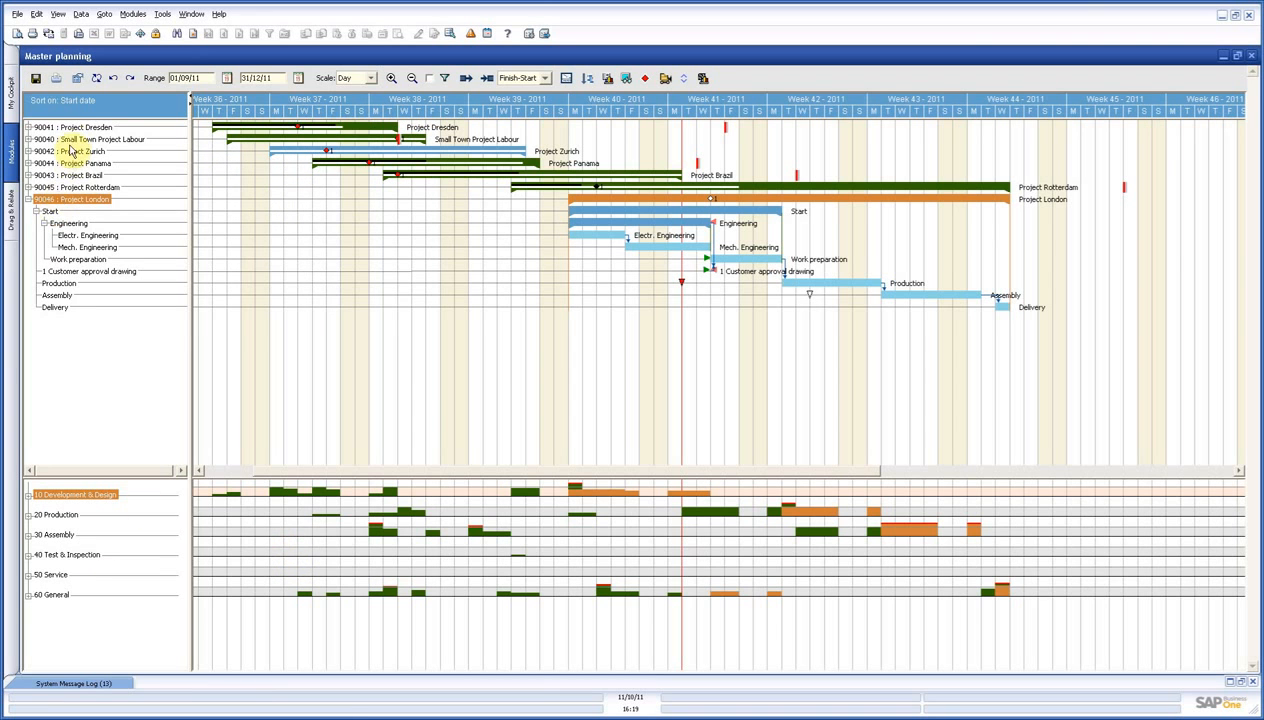
pyautogui.moveTo(72, 144)
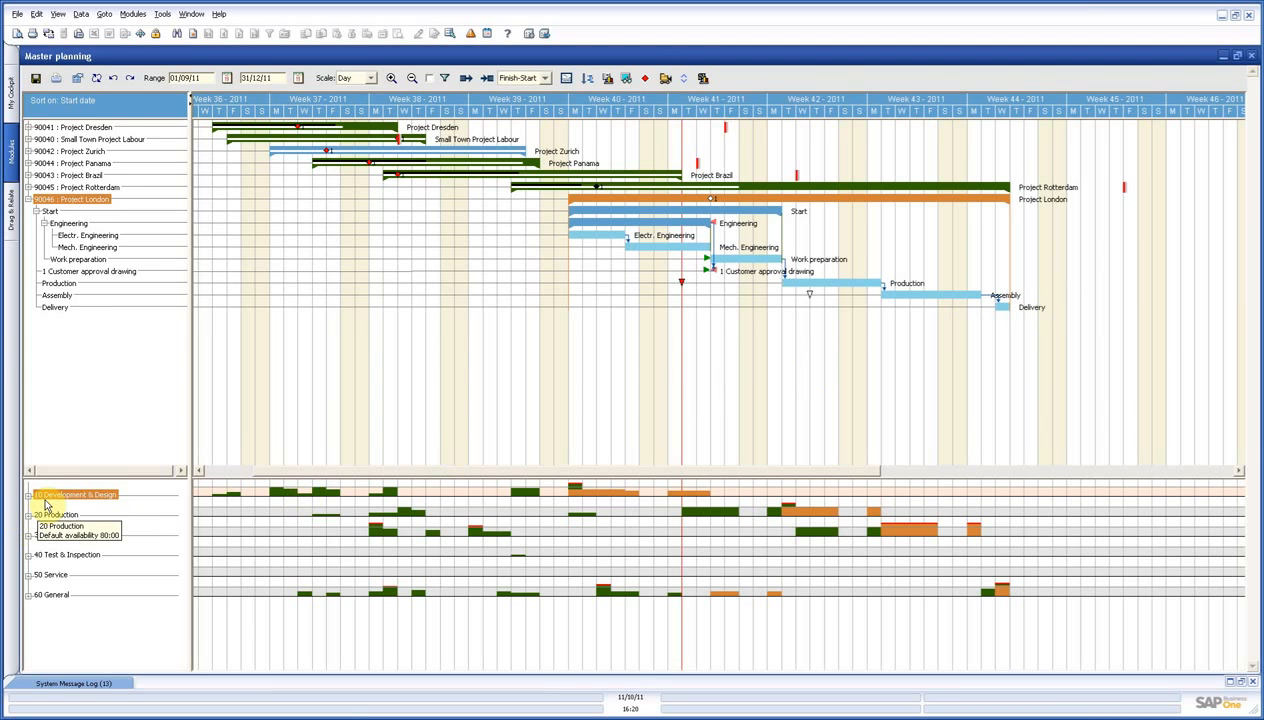
# Expand the 10 Development & Design department to view its employees and collapse it again.
pyautogui.click(89, 497)
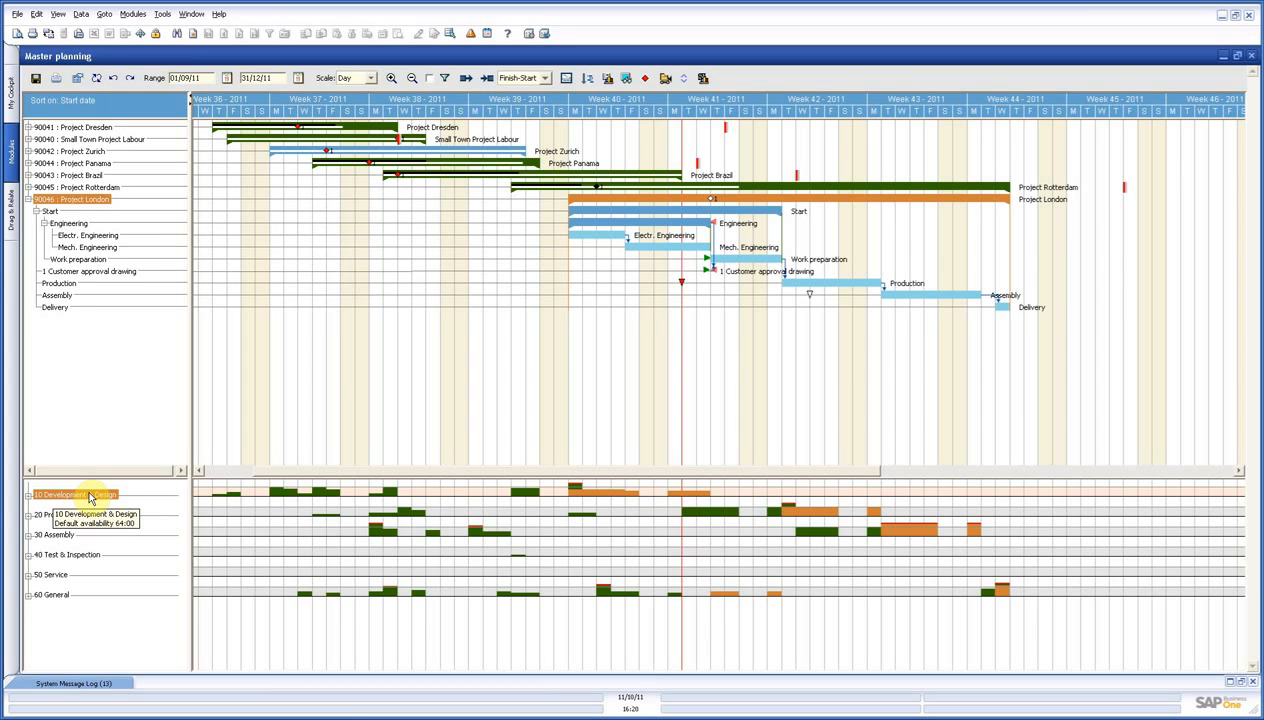
pyautogui.click(28, 494)
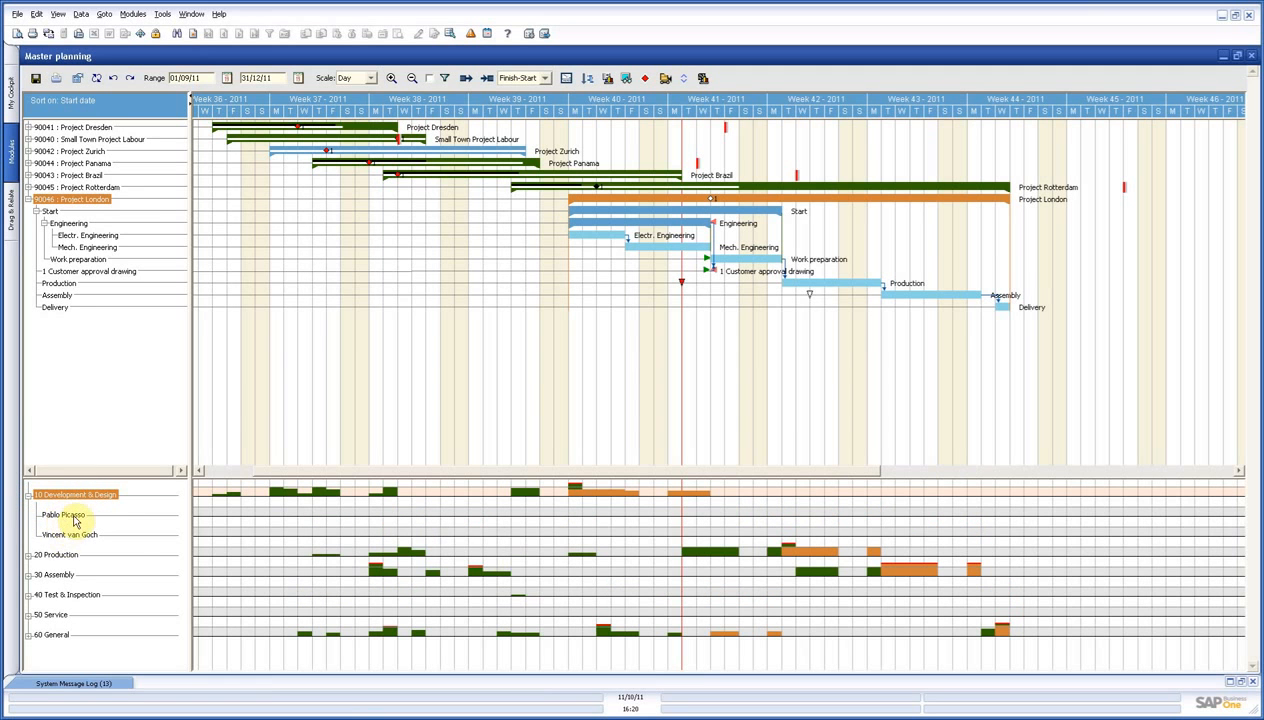
pyautogui.moveTo(74, 519)
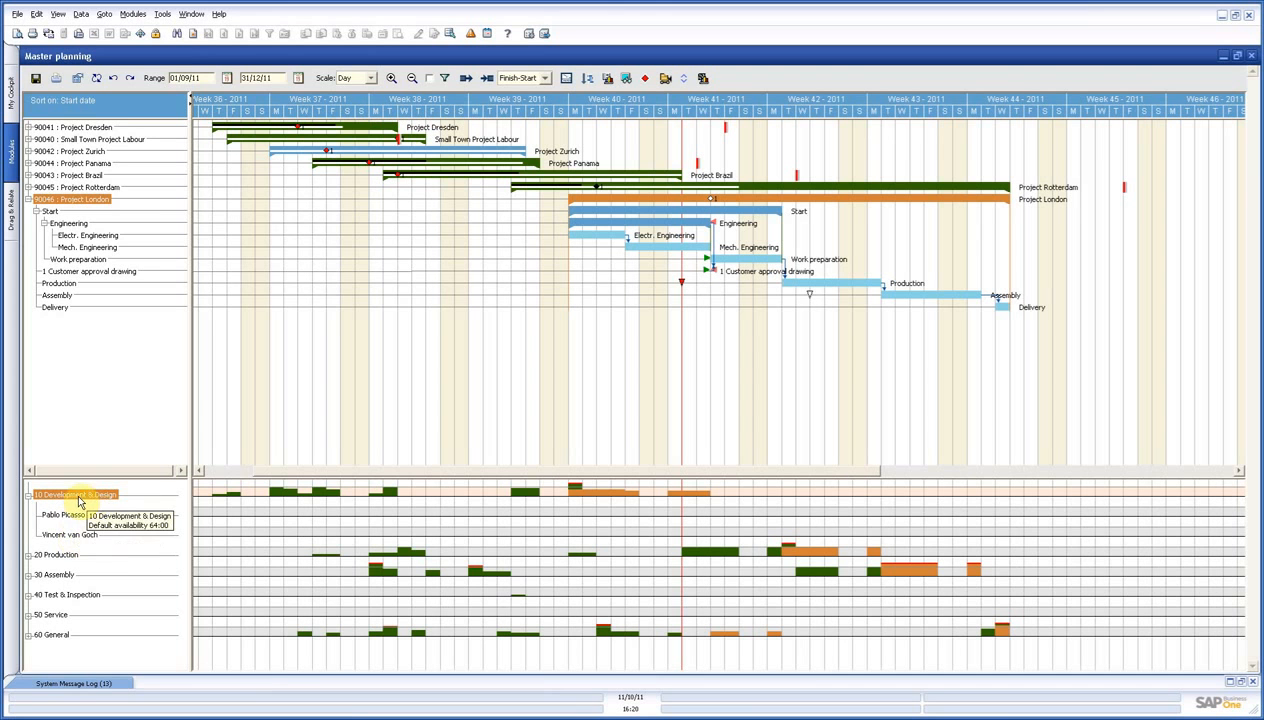
pyautogui.click(29, 494)
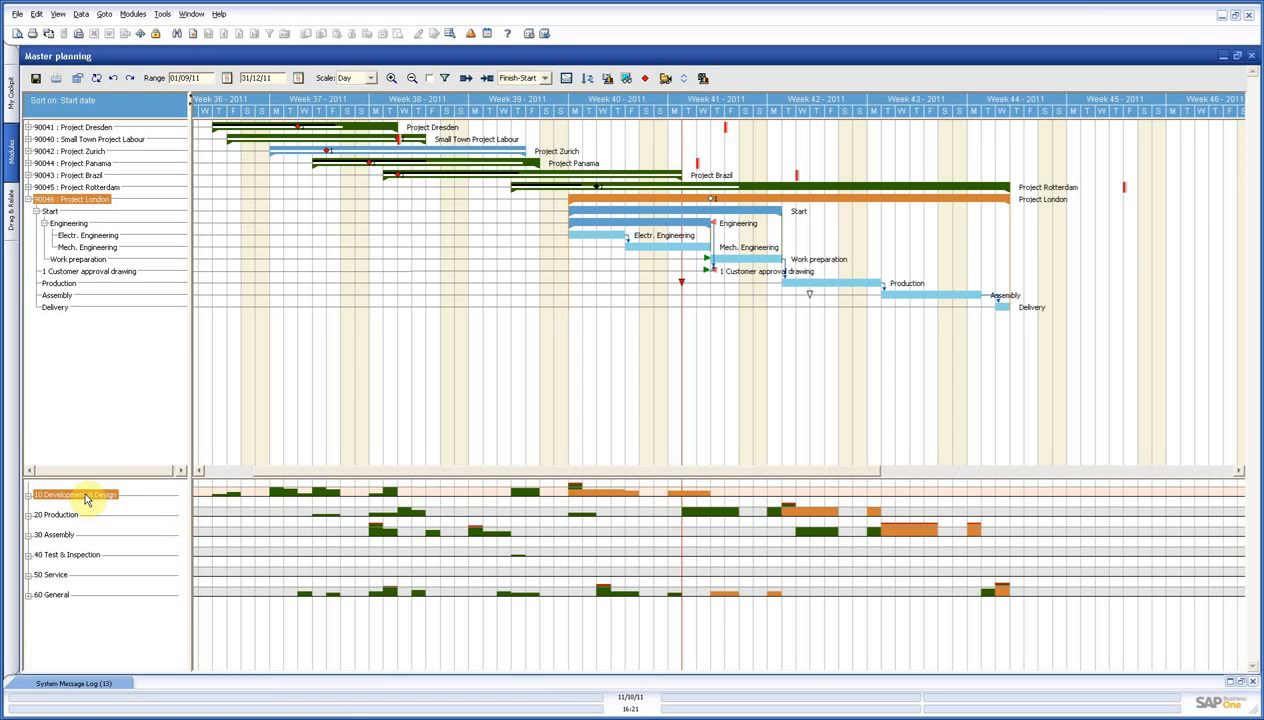
pyautogui.moveTo(87, 499)
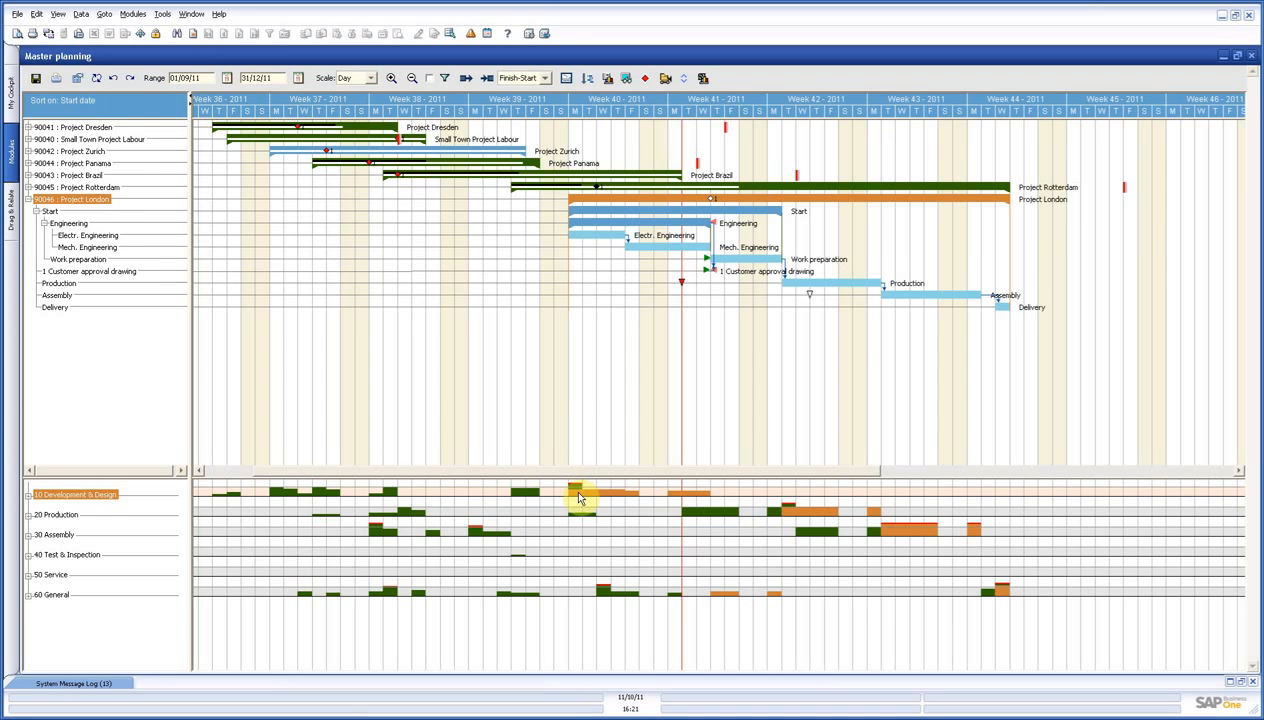
# Shift Project London's Electr. Engineering activity to Monday of week 41, and further on to Monday of week 42.
pyautogui.click(595, 235)
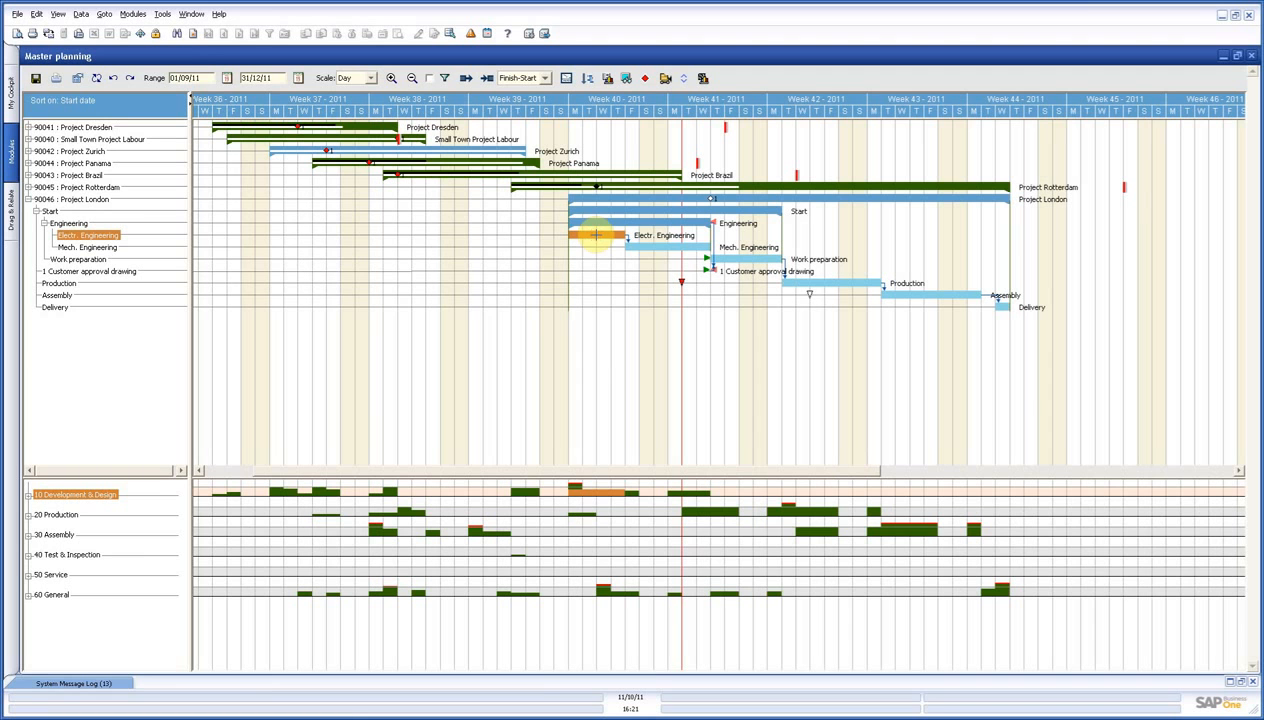
pyautogui.moveTo(595, 235); pyautogui.dragTo(609, 235)
pyautogui.moveTo(596, 235); pyautogui.dragTo(676, 240)
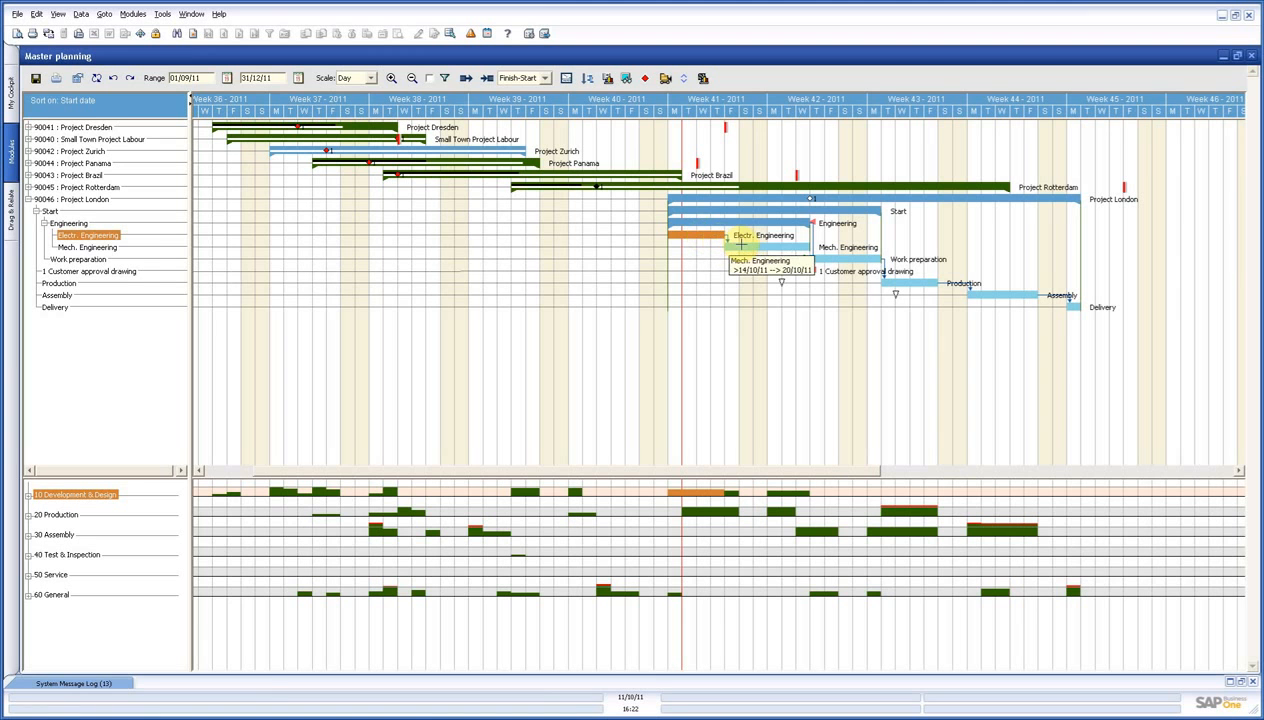
pyautogui.moveTo(690, 240); pyautogui.dragTo(775, 229)
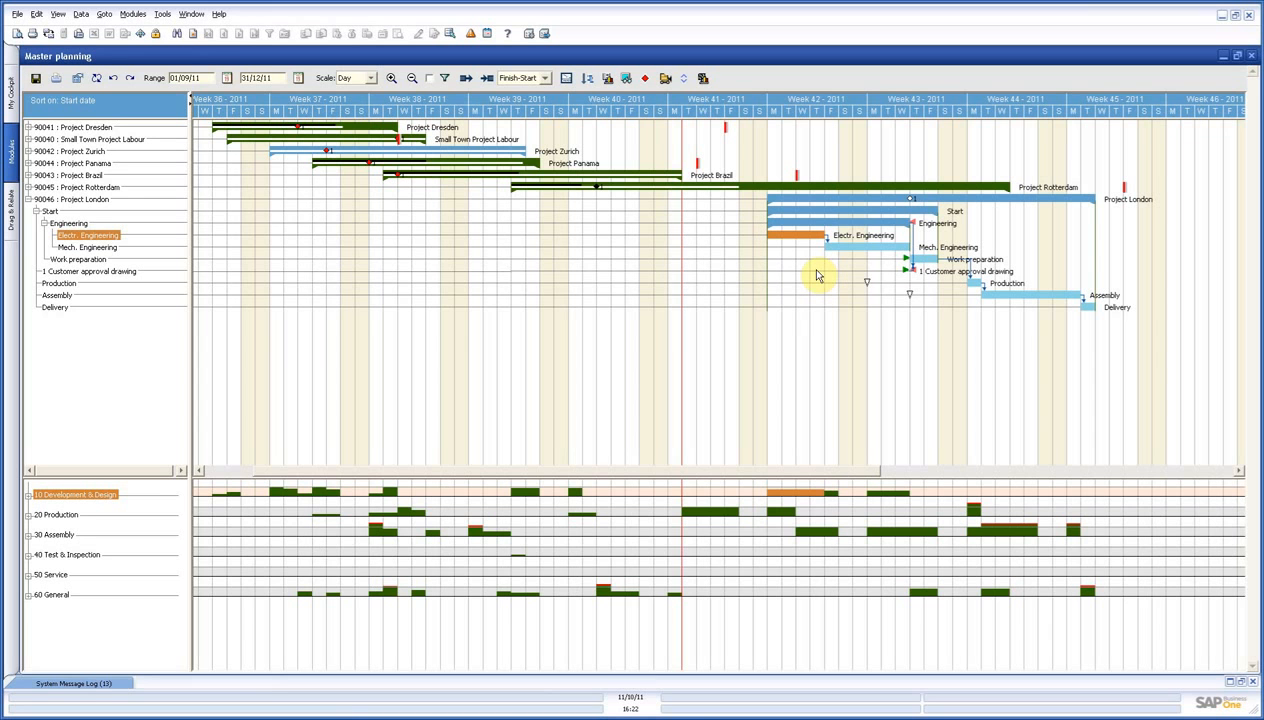
# Move Project London's Delivery activity back to Tuesday of week 43 and Work preparation forward to Tuesday of week 42.
pyautogui.click(1087, 306)
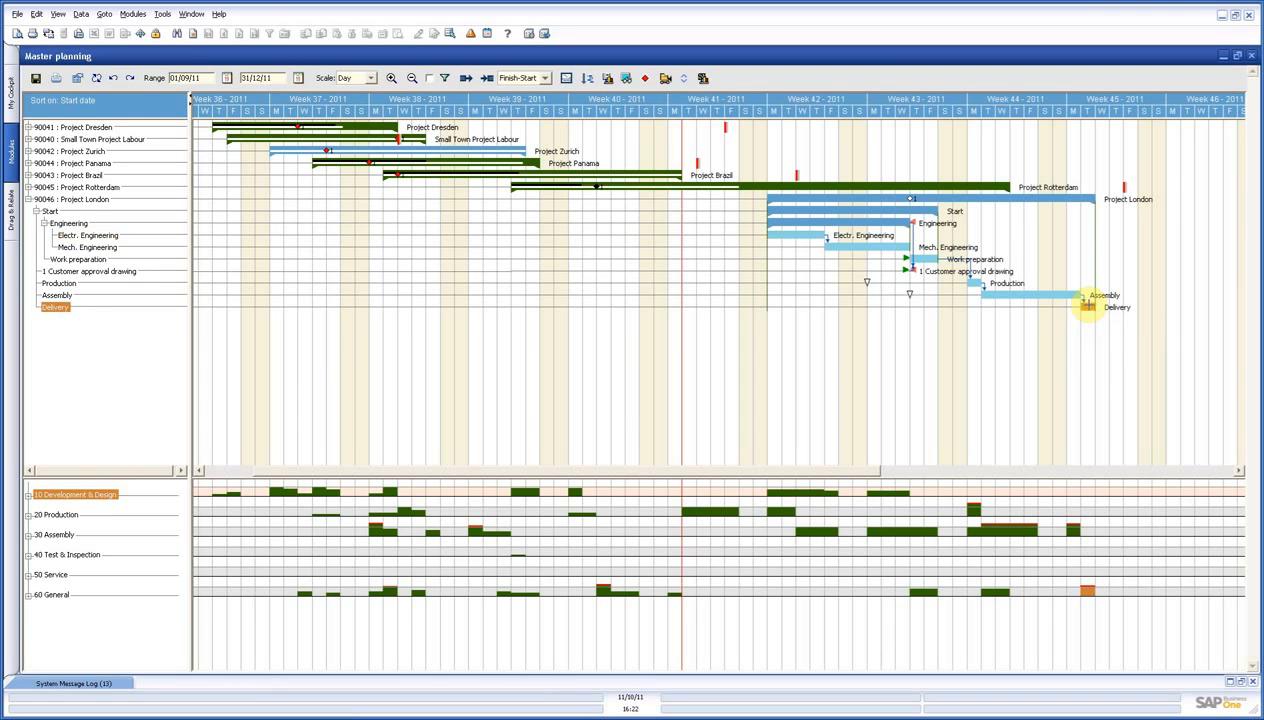
pyautogui.moveTo(1087, 306); pyautogui.dragTo(891, 306)
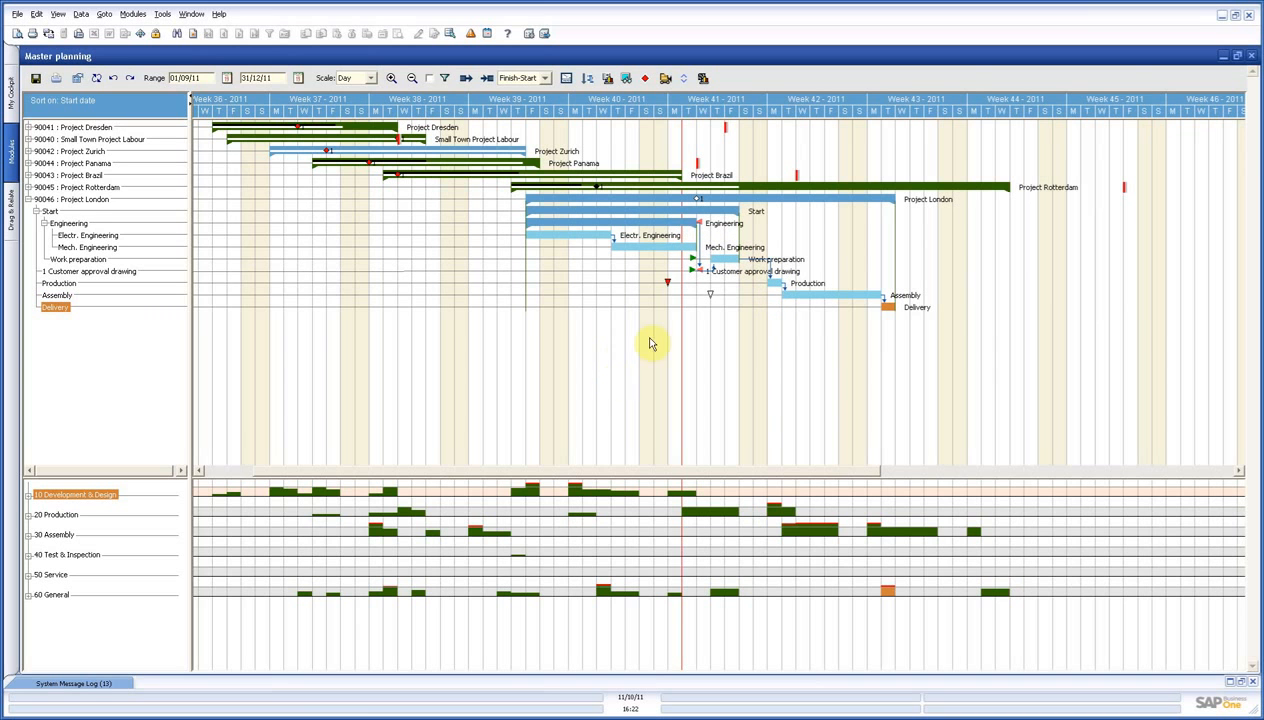
pyautogui.moveTo(728, 259); pyautogui.dragTo(832, 260)
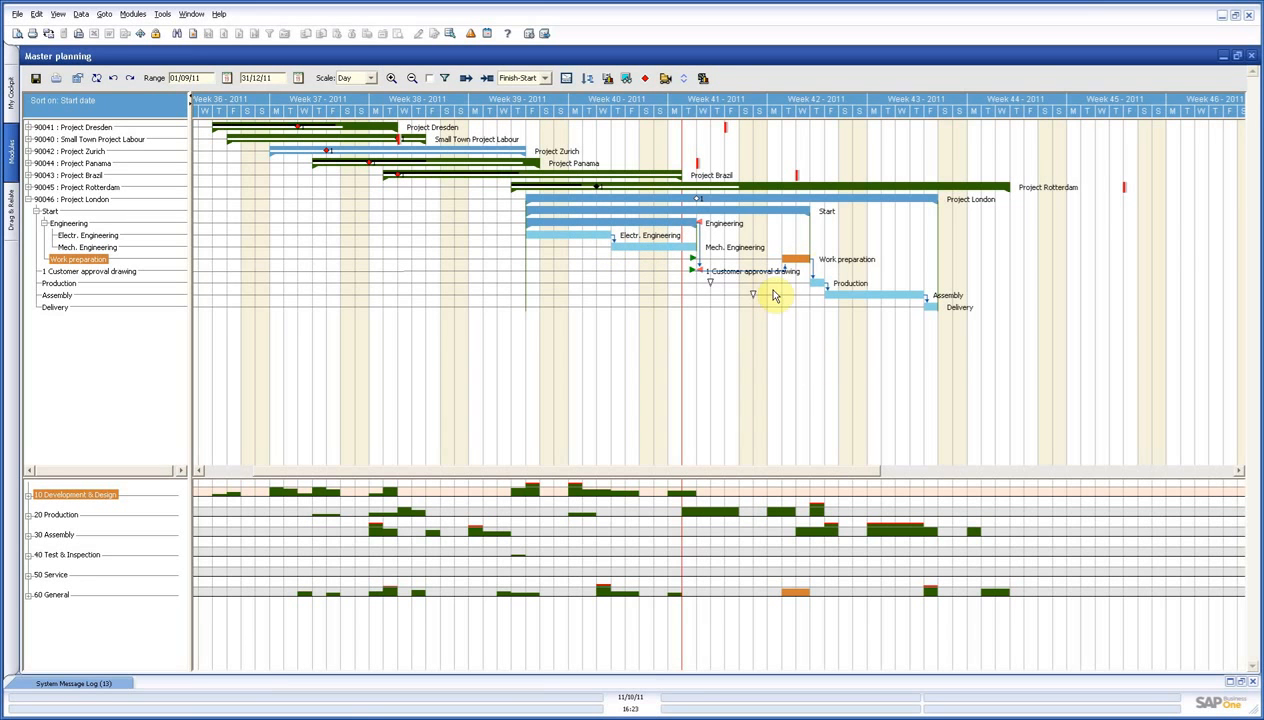
# Reschedule Project London's Electr. Engineering activity to Monday of week 41 and highlight the department load of Production and Assembly.
pyautogui.click(683, 197)
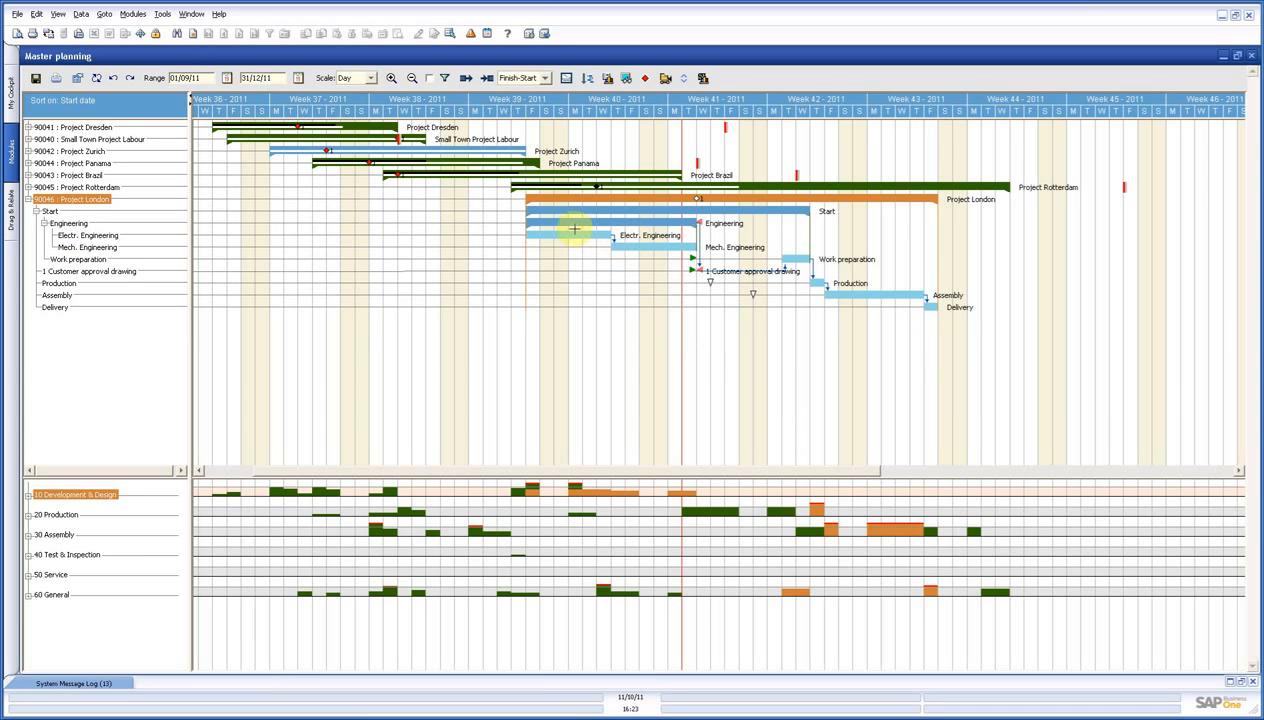
pyautogui.moveTo(555, 236); pyautogui.dragTo(713, 242)
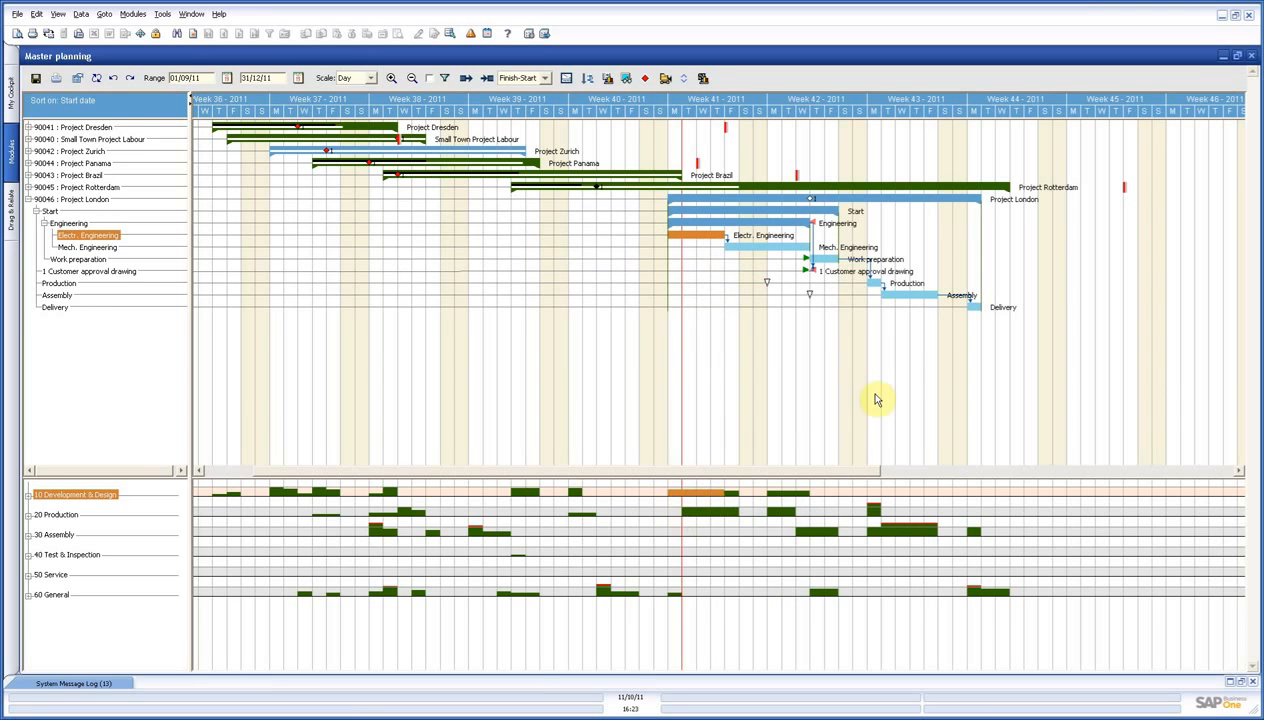
pyautogui.click(868, 284)
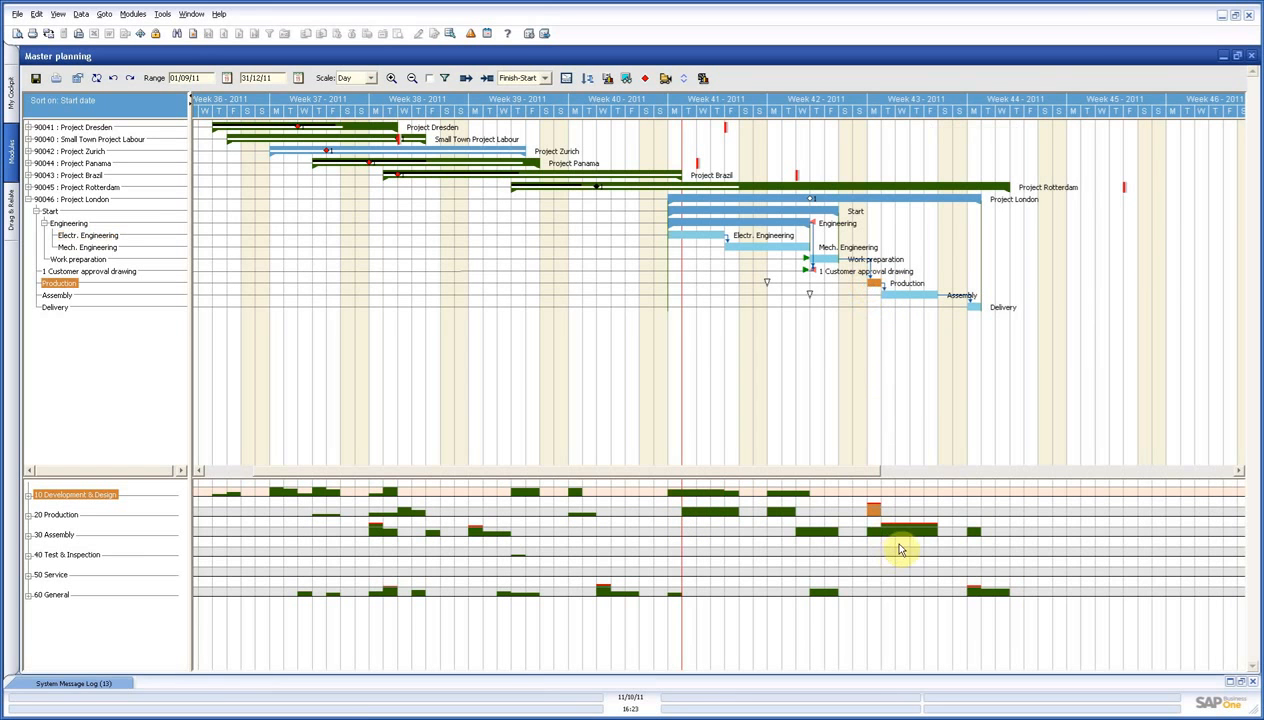
pyautogui.click(897, 294)
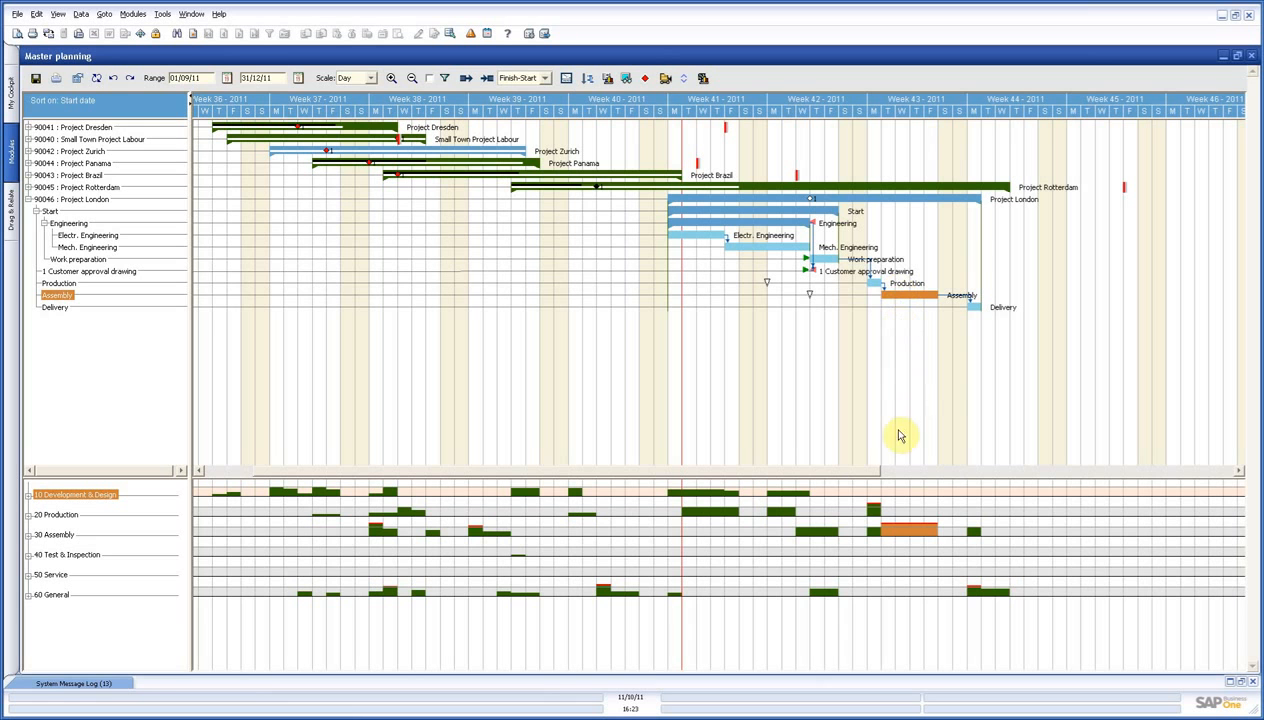
# Lengthen Project London's Production activity so it runs from Monday to Friday of week 43.
pyautogui.click(874, 284)
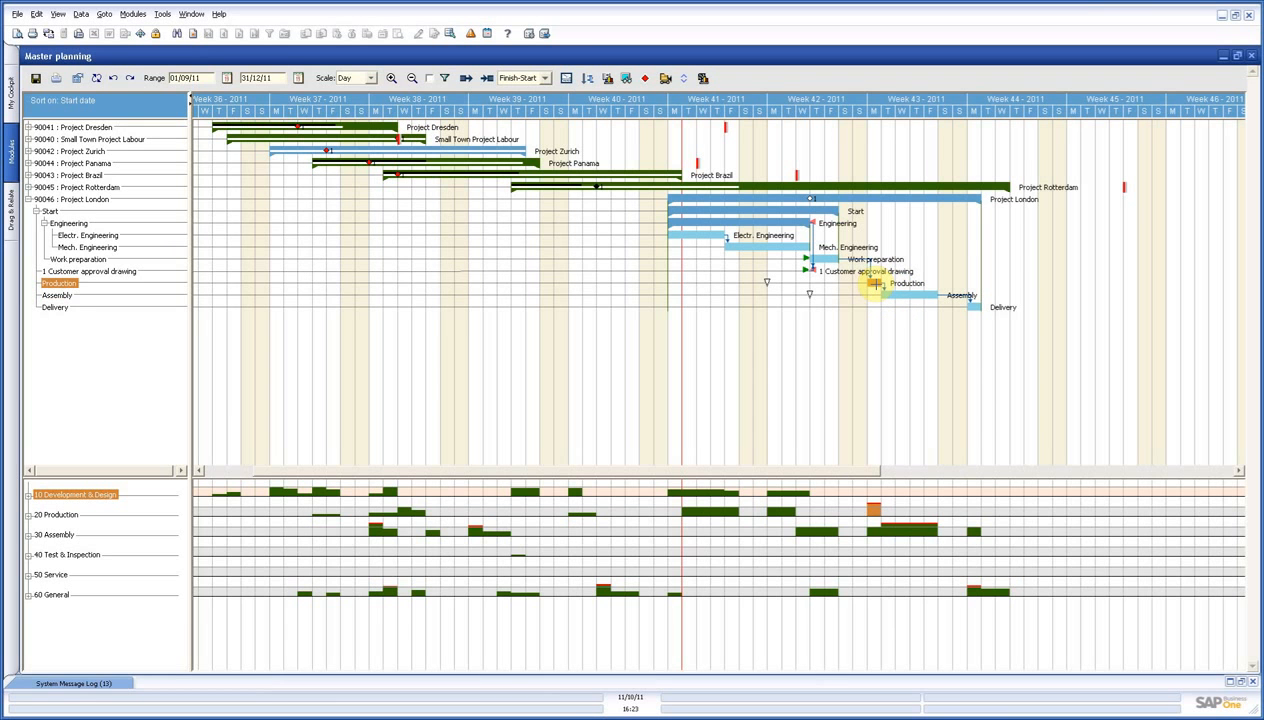
pyautogui.moveTo(876, 284); pyautogui.dragTo(906, 283)
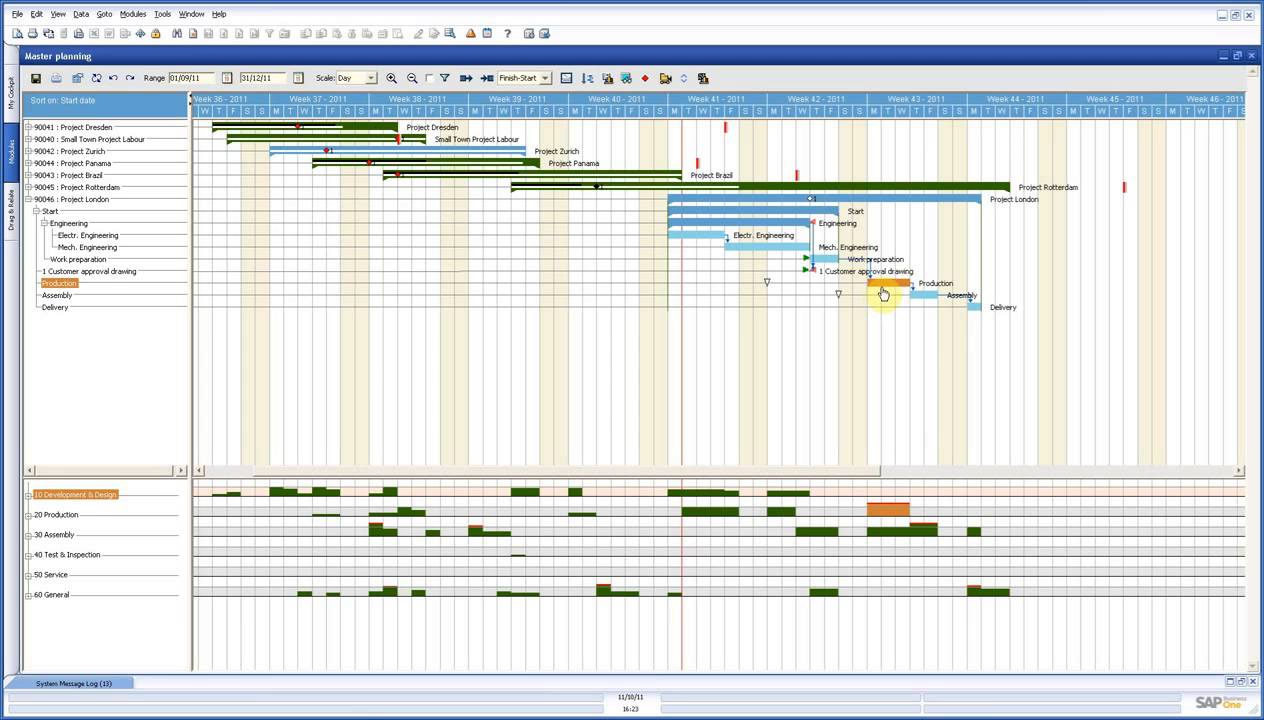
pyautogui.moveTo(905, 283); pyautogui.dragTo(939, 285)
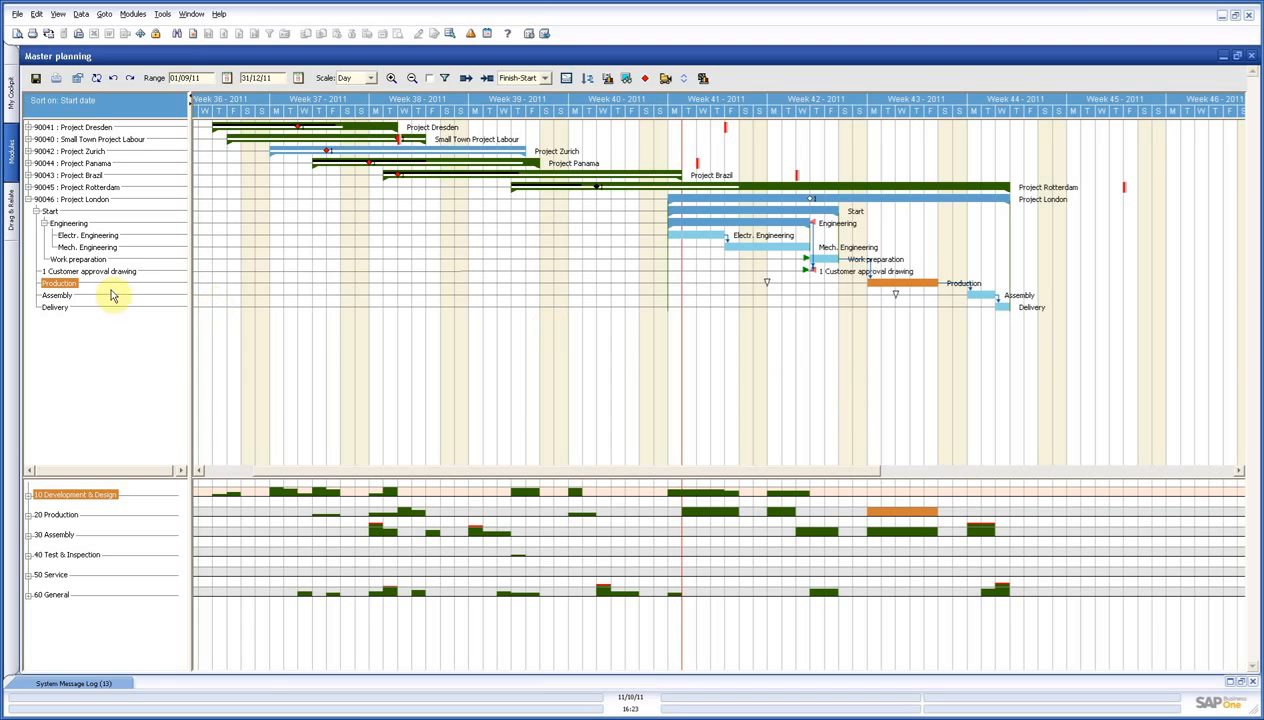
pyautogui.moveTo(76, 287)
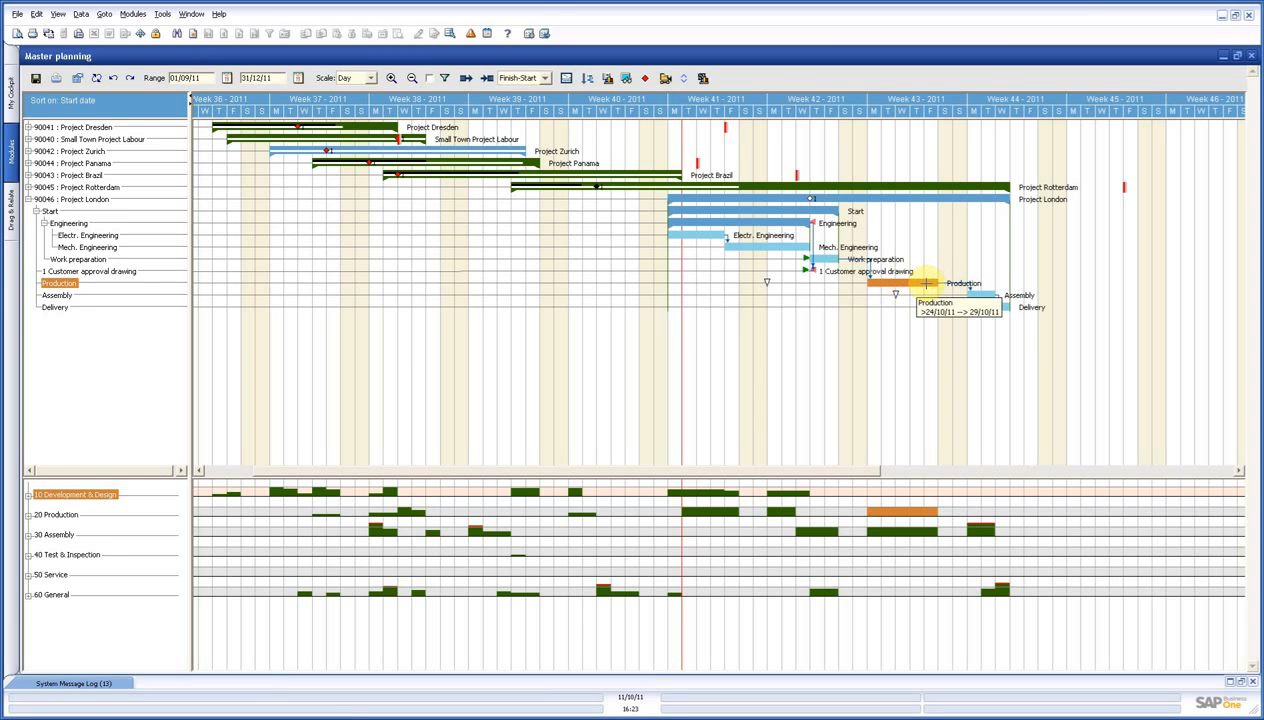
# Lengthen and reposition Project London's Assembly activity to run from Tuesday of week 44 to Thursday of week 45.
pyautogui.click(976, 294)
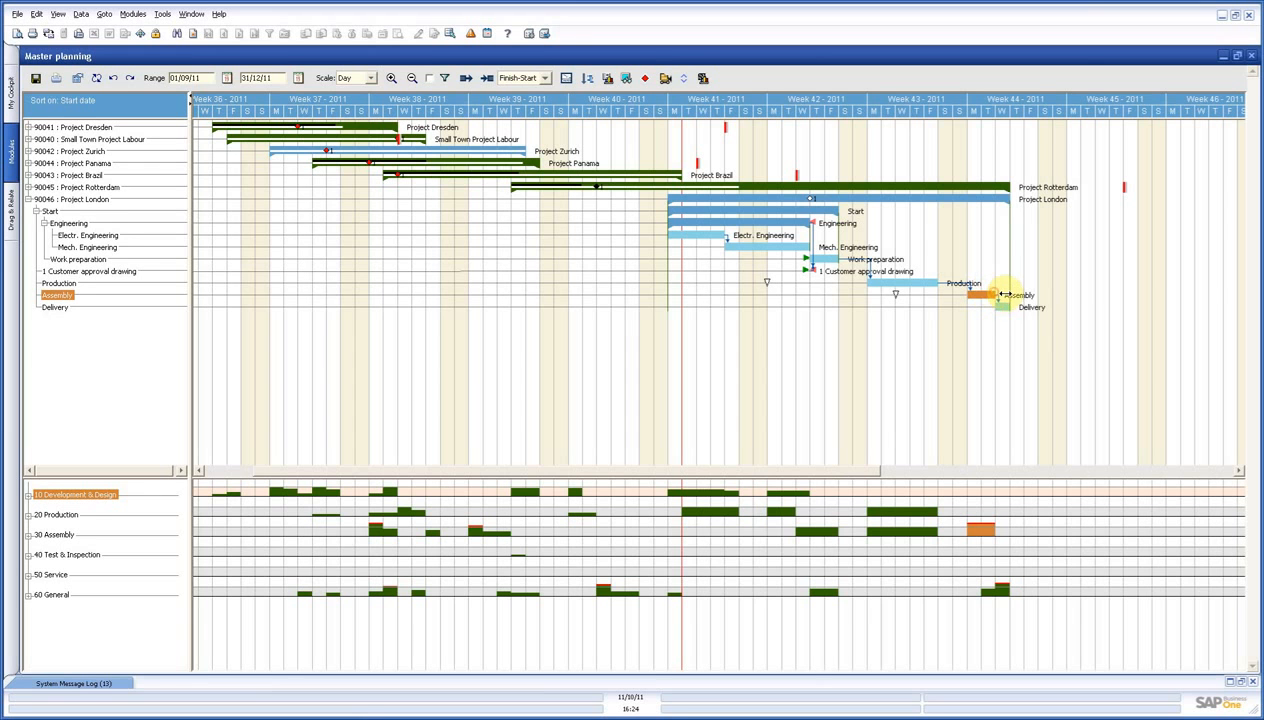
pyautogui.moveTo(995, 295); pyautogui.dragTo(1043, 296)
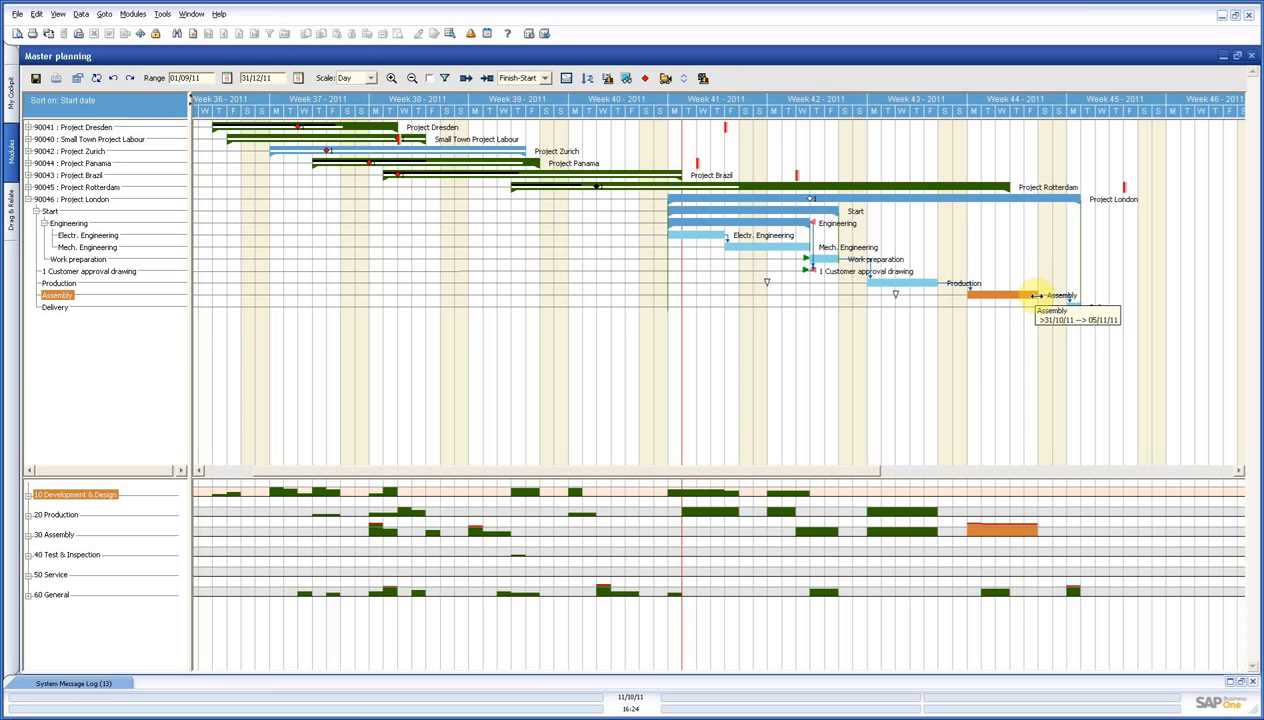
pyautogui.moveTo(1036, 295); pyautogui.dragTo(1114, 296)
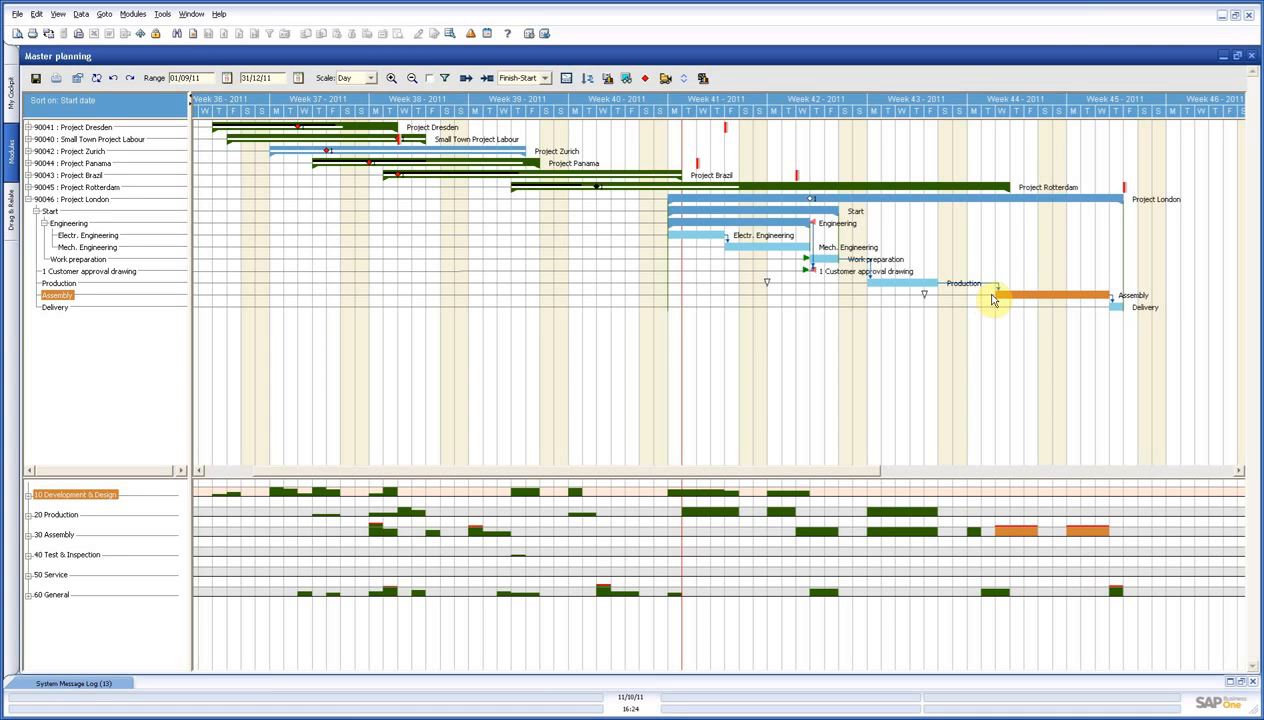
pyautogui.moveTo(999, 294); pyautogui.dragTo(1031, 293)
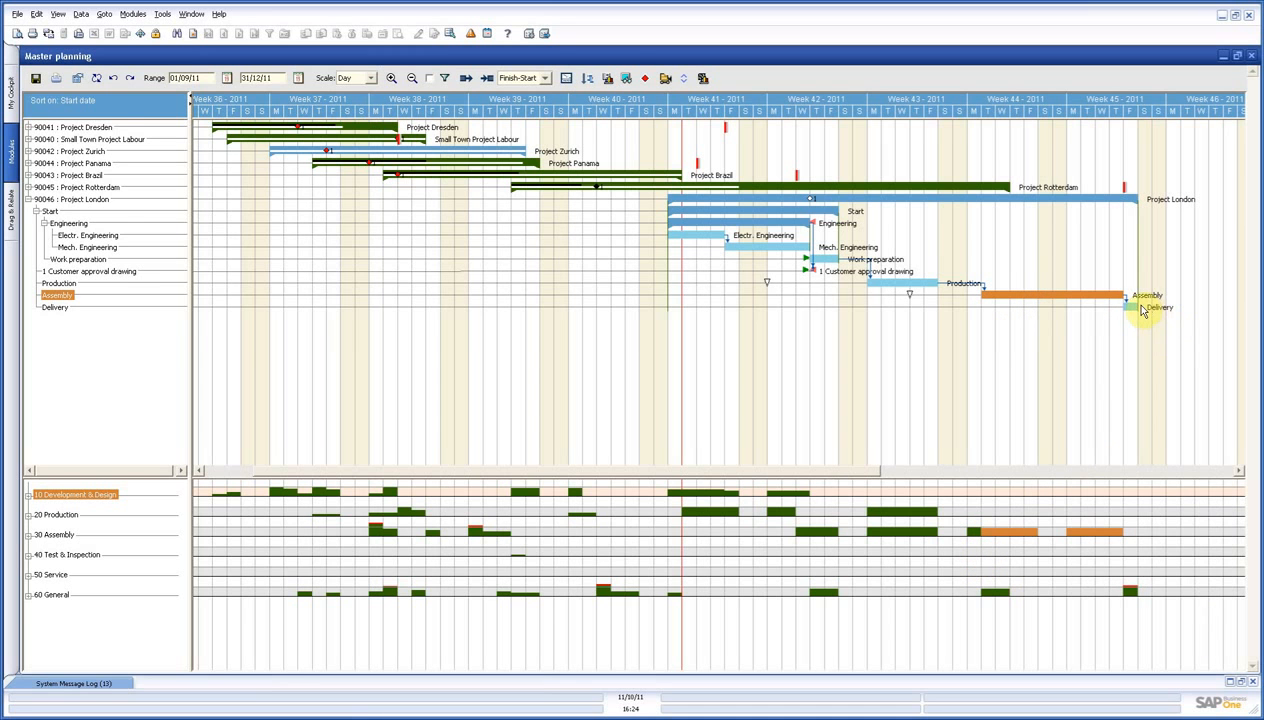
# Extend Project London's Delivery activity to Tuesday of week 46 and highlight the department load of Assembly and the whole project.
pyautogui.moveTo(1136, 307); pyautogui.dragTo(1207, 307)
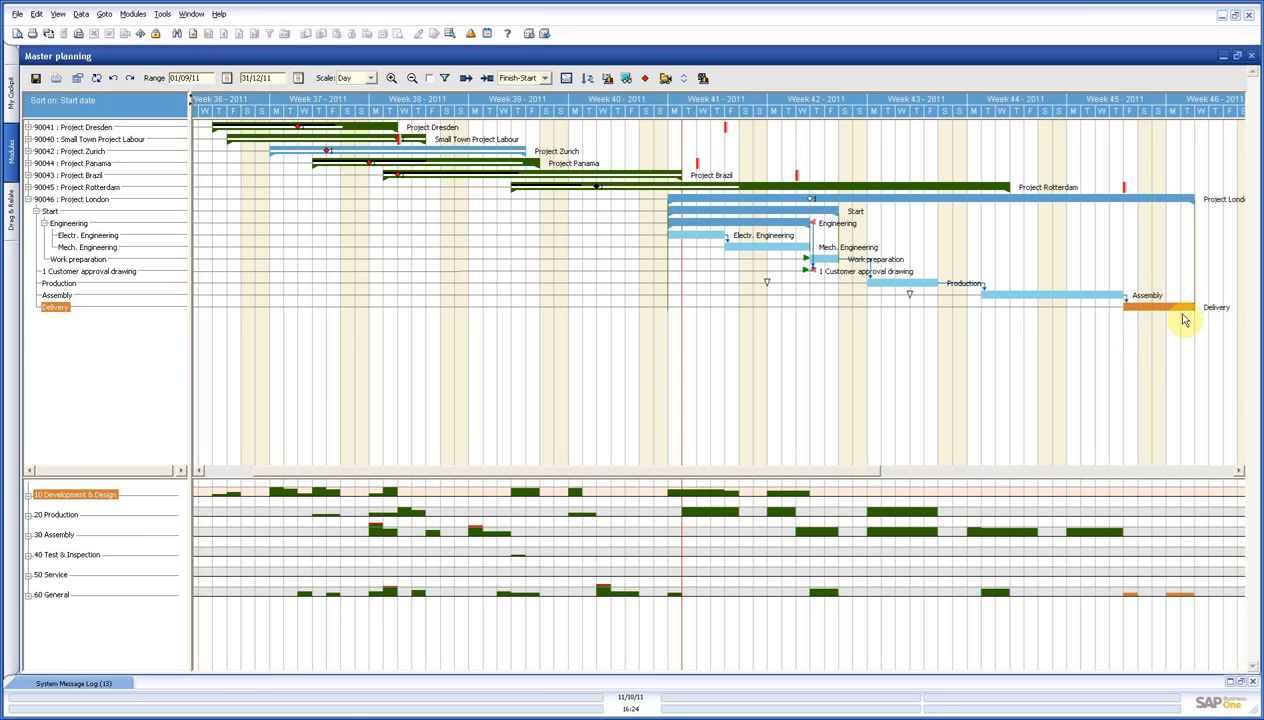
pyautogui.click(866, 198)
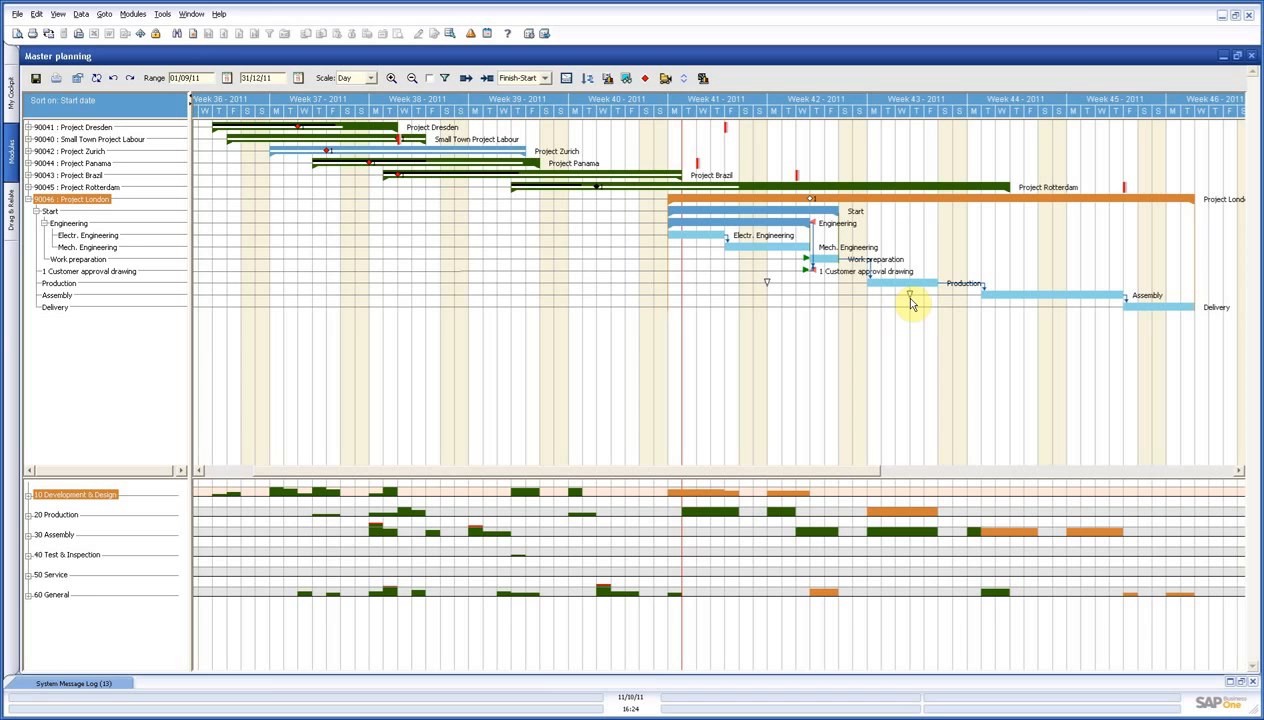
pyautogui.click(989, 296)
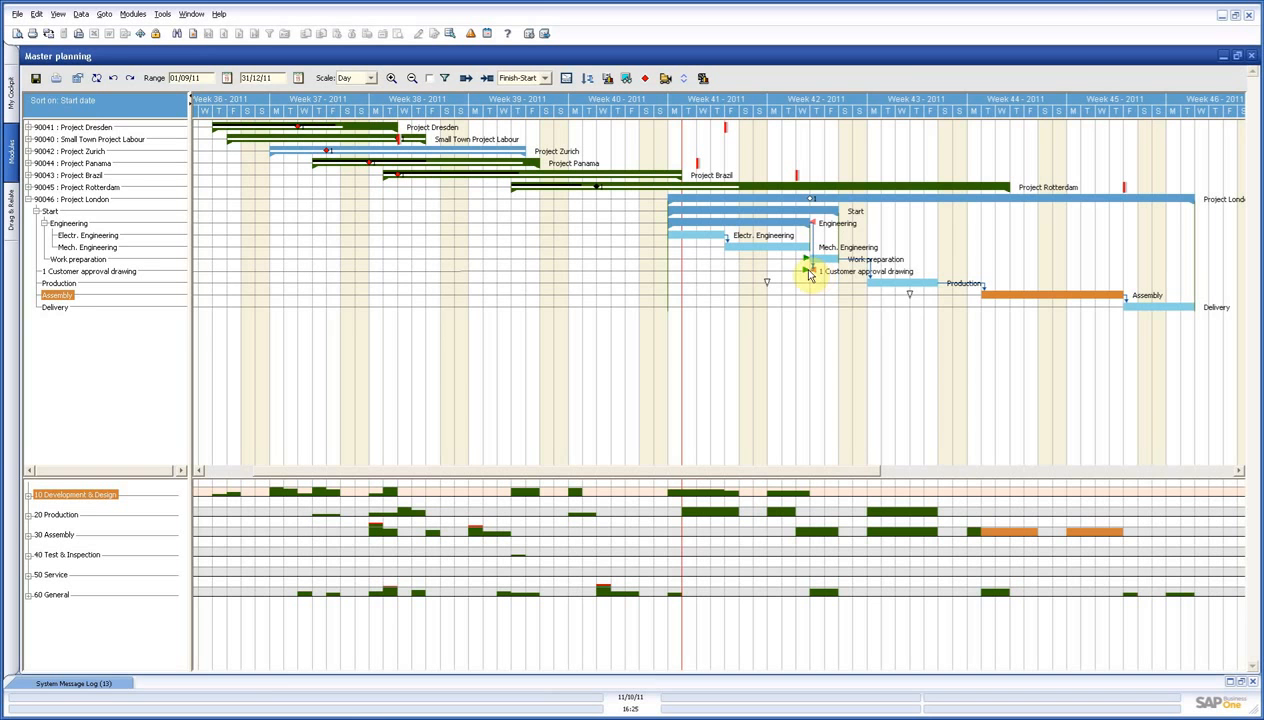
pyautogui.moveTo(806, 266); pyautogui.dragTo(810, 198)
pyautogui.click(960, 198)
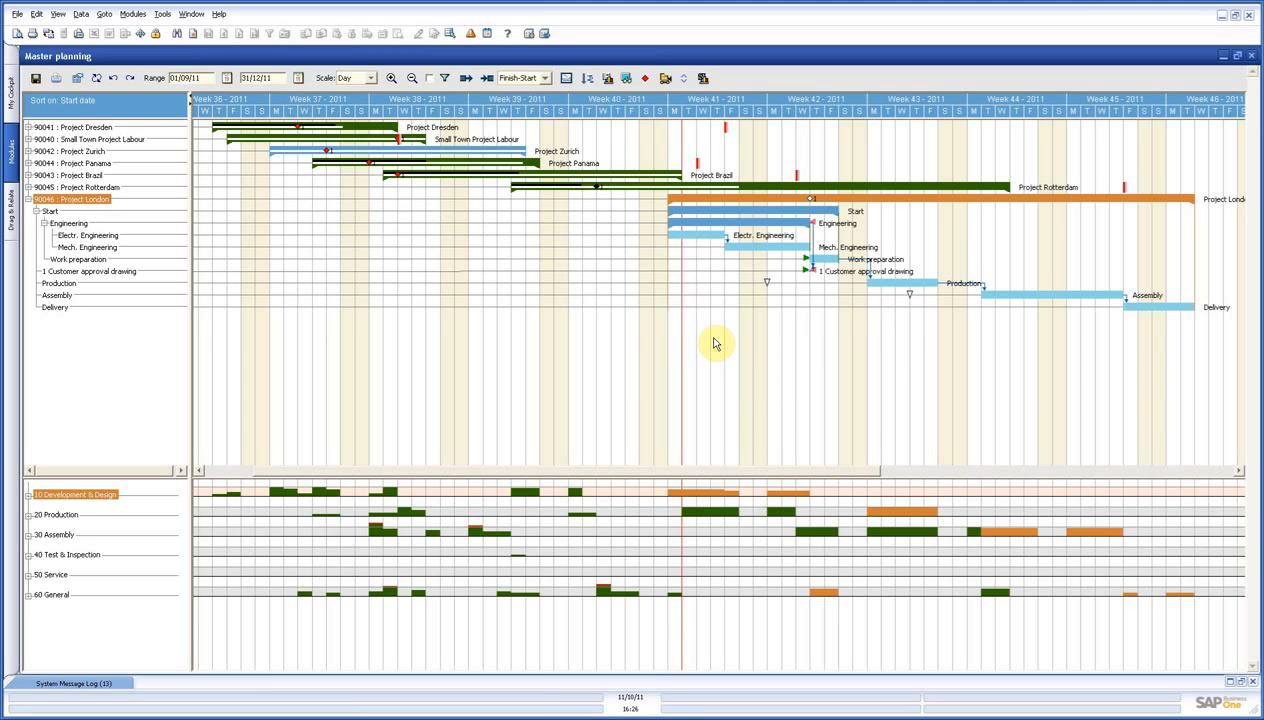
# Collapse Project London and expand all activities of Project Rotterdam in the master planning.
pyautogui.click(28, 200)
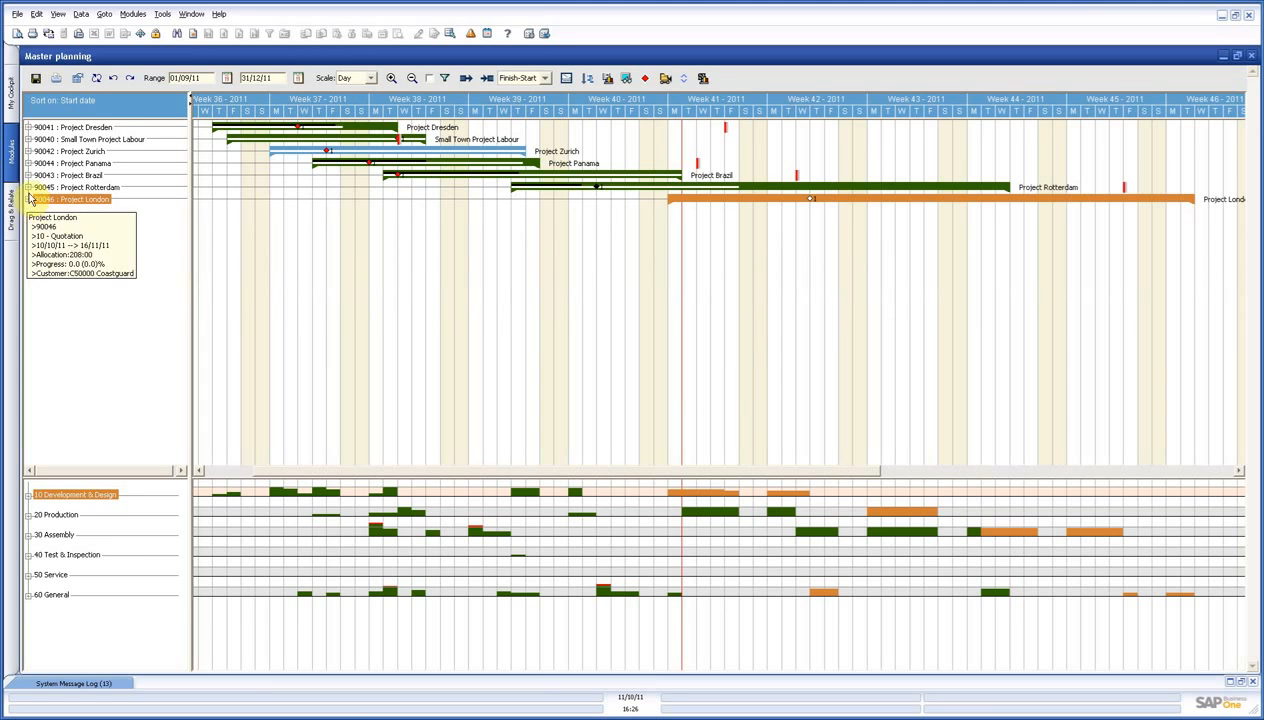
pyautogui.rightClick(72, 189)
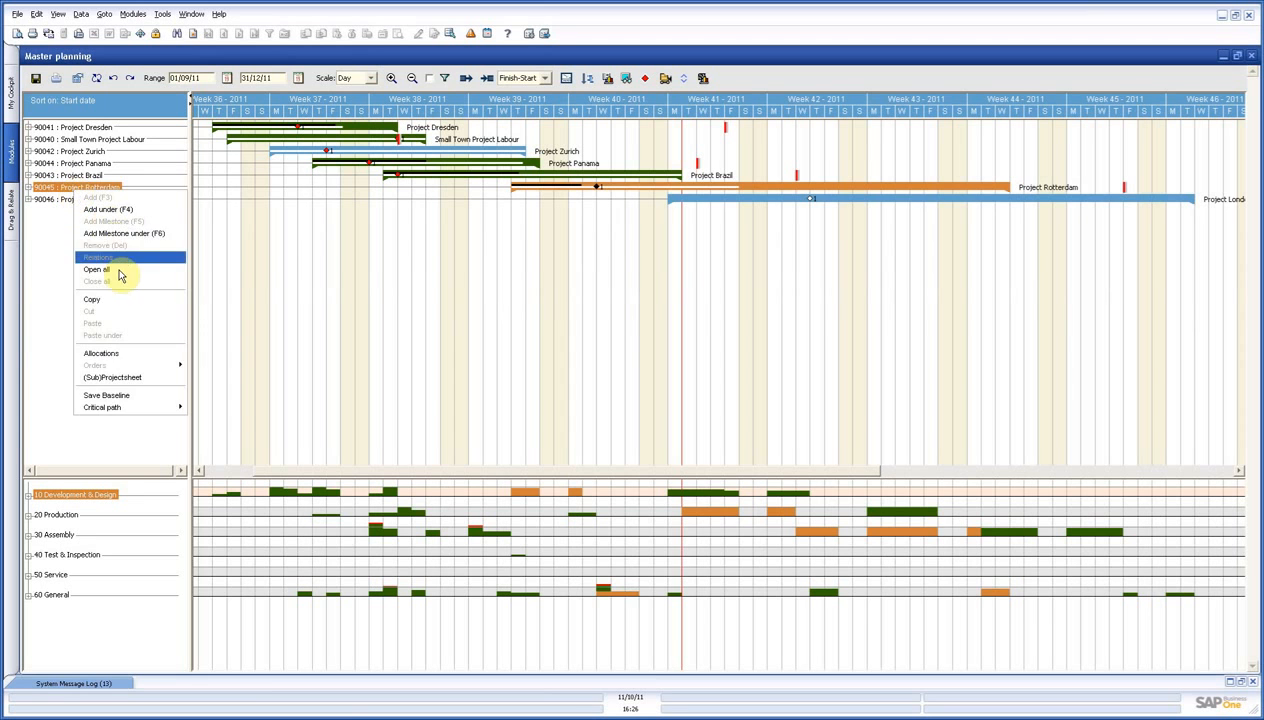
pyautogui.click(118, 270)
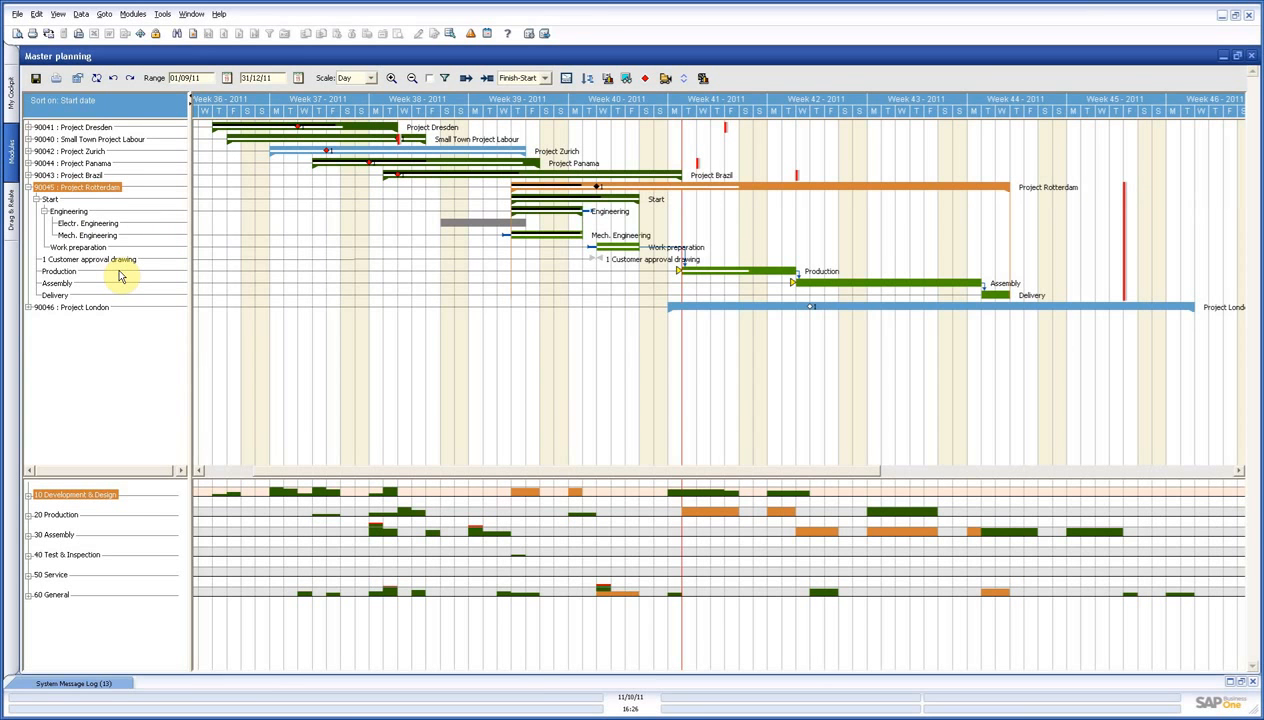
# Examine Project Rotterdam's engineering activities, approval milestone, and the yellow material markers on its Production and Assembly bars.
pyautogui.moveTo(115, 280)
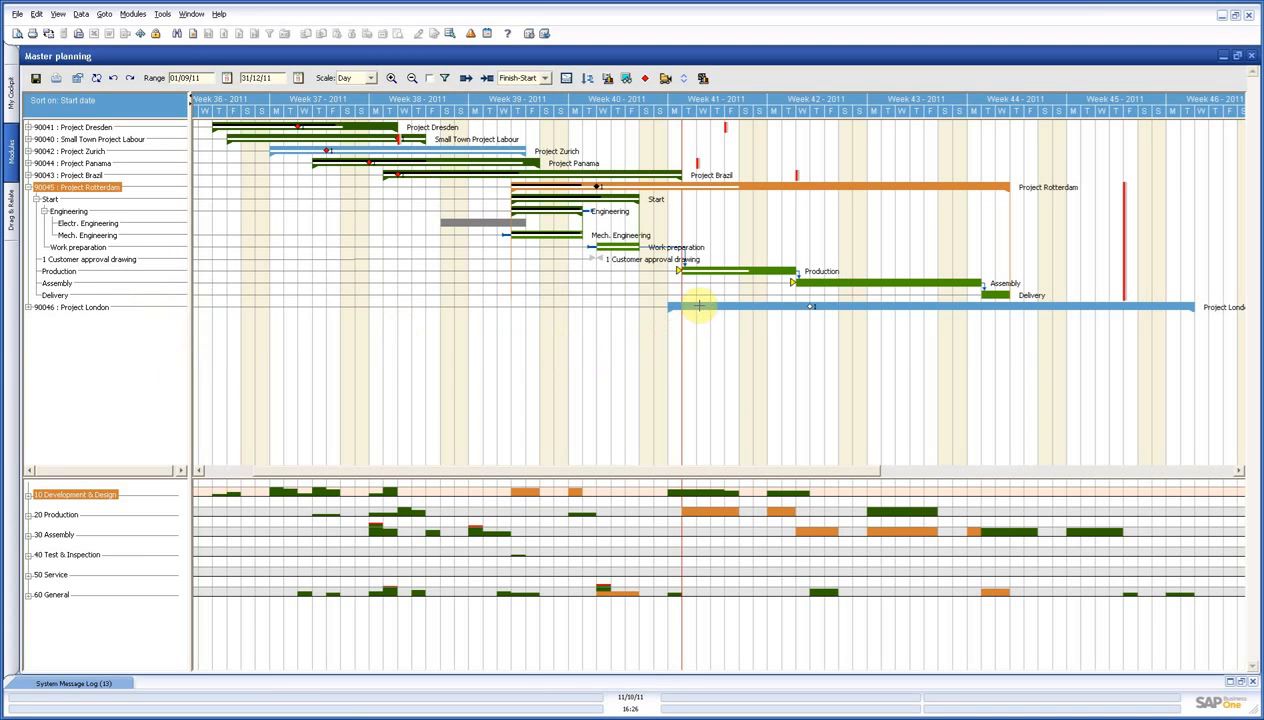
pyautogui.moveTo(698, 305)
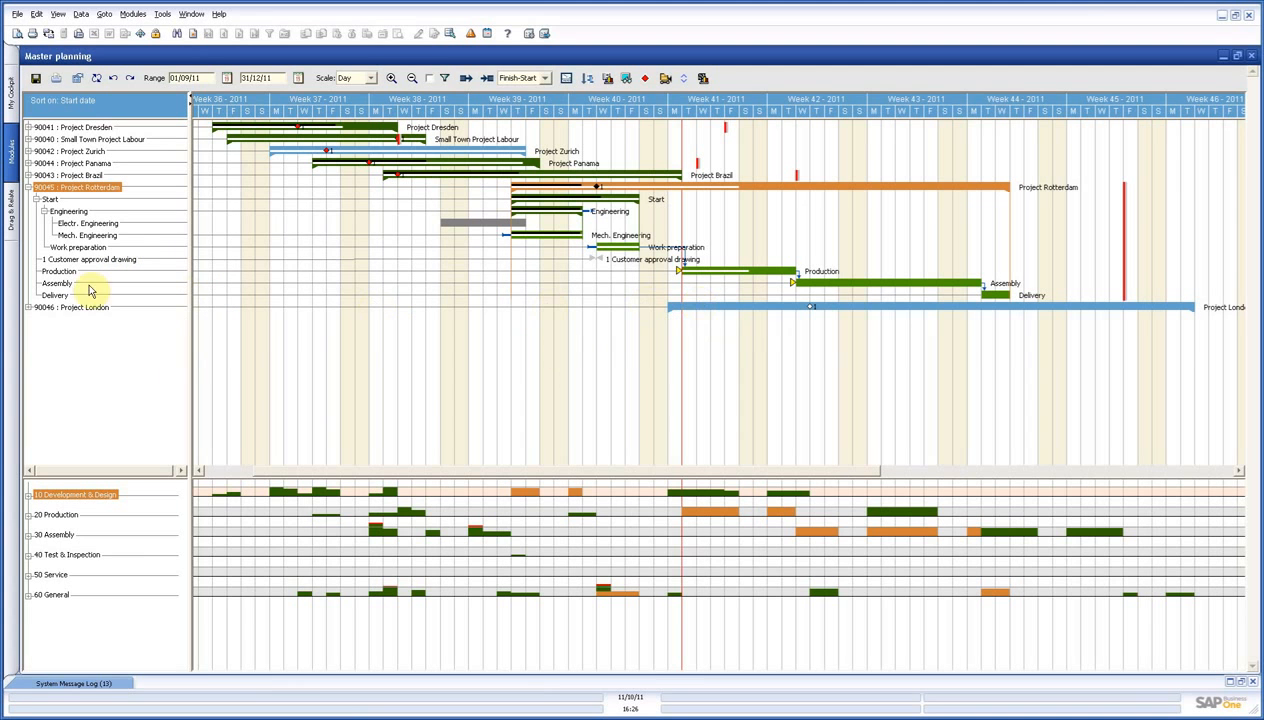
pyautogui.moveTo(78, 308)
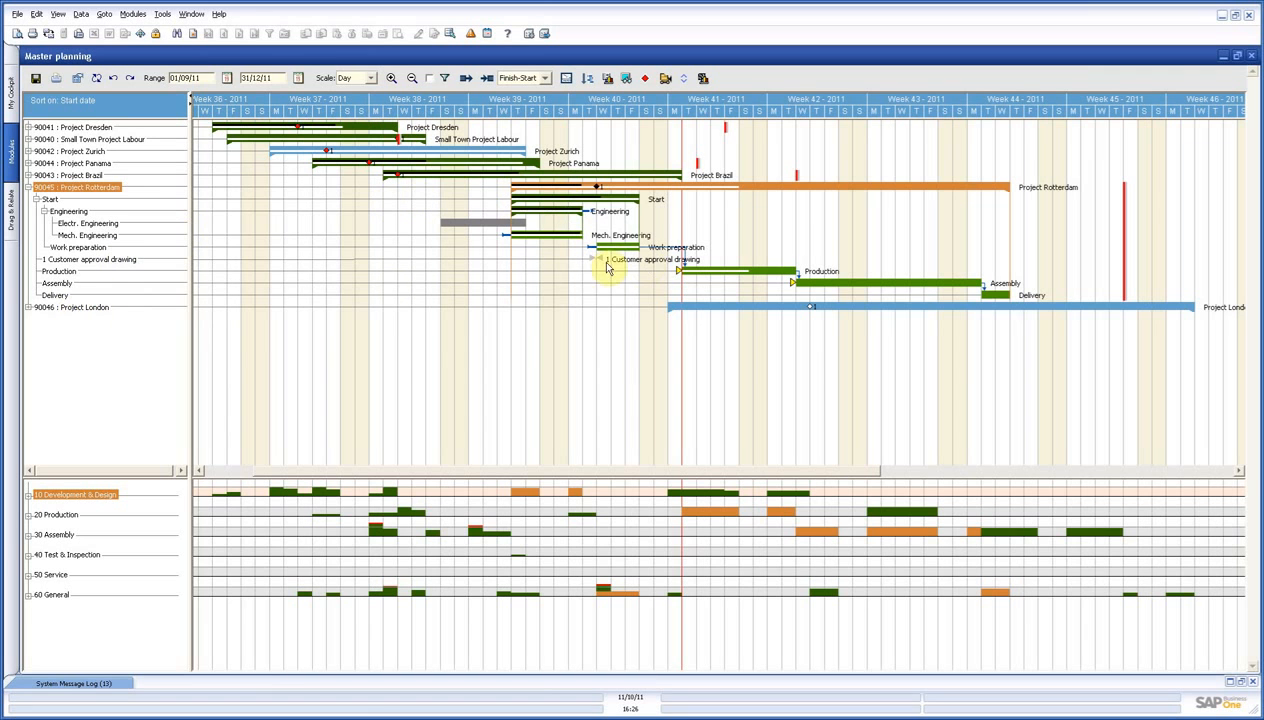
pyautogui.moveTo(80, 192)
pyautogui.moveTo(539, 244)
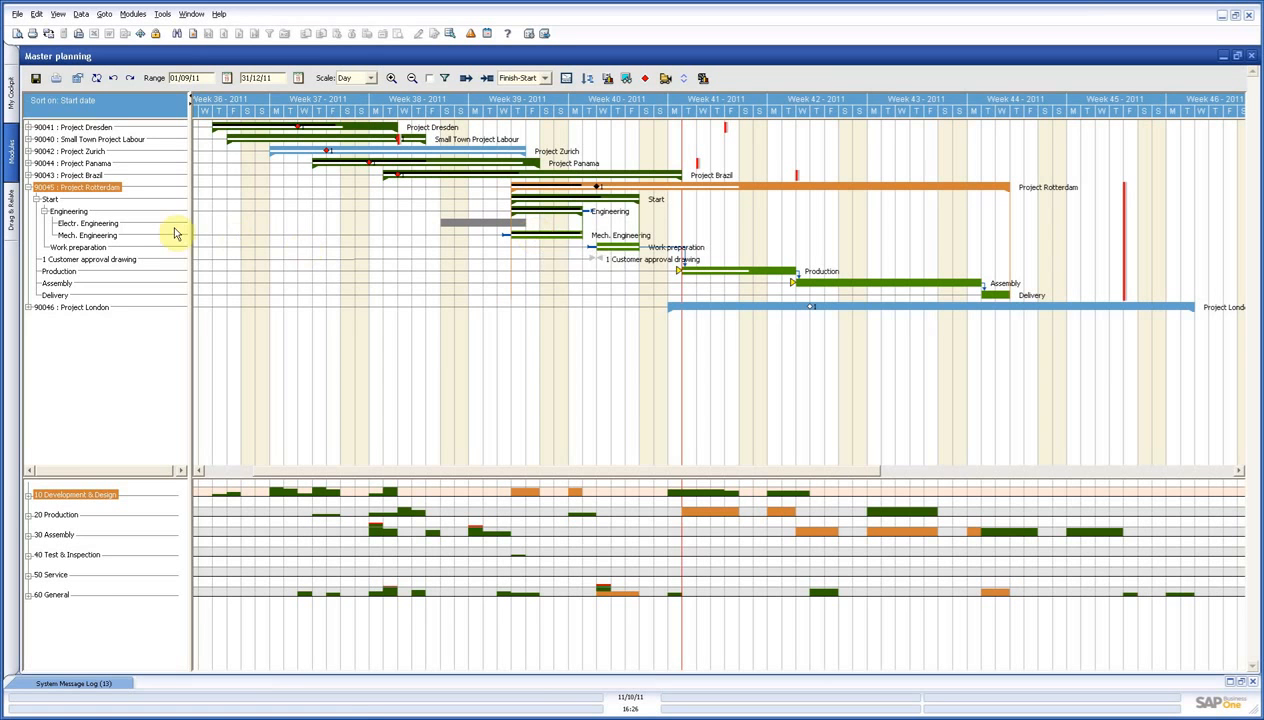
pyautogui.moveTo(102, 235)
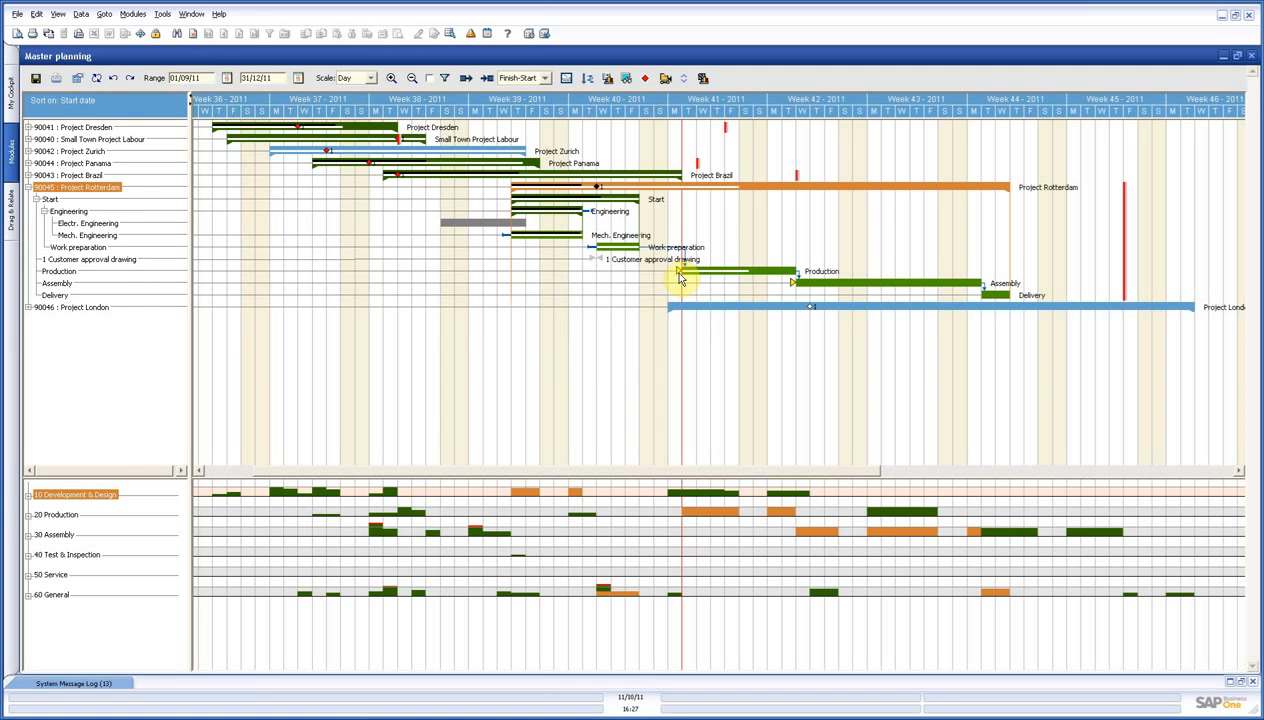
pyautogui.moveTo(794, 289)
pyautogui.moveTo(678, 272)
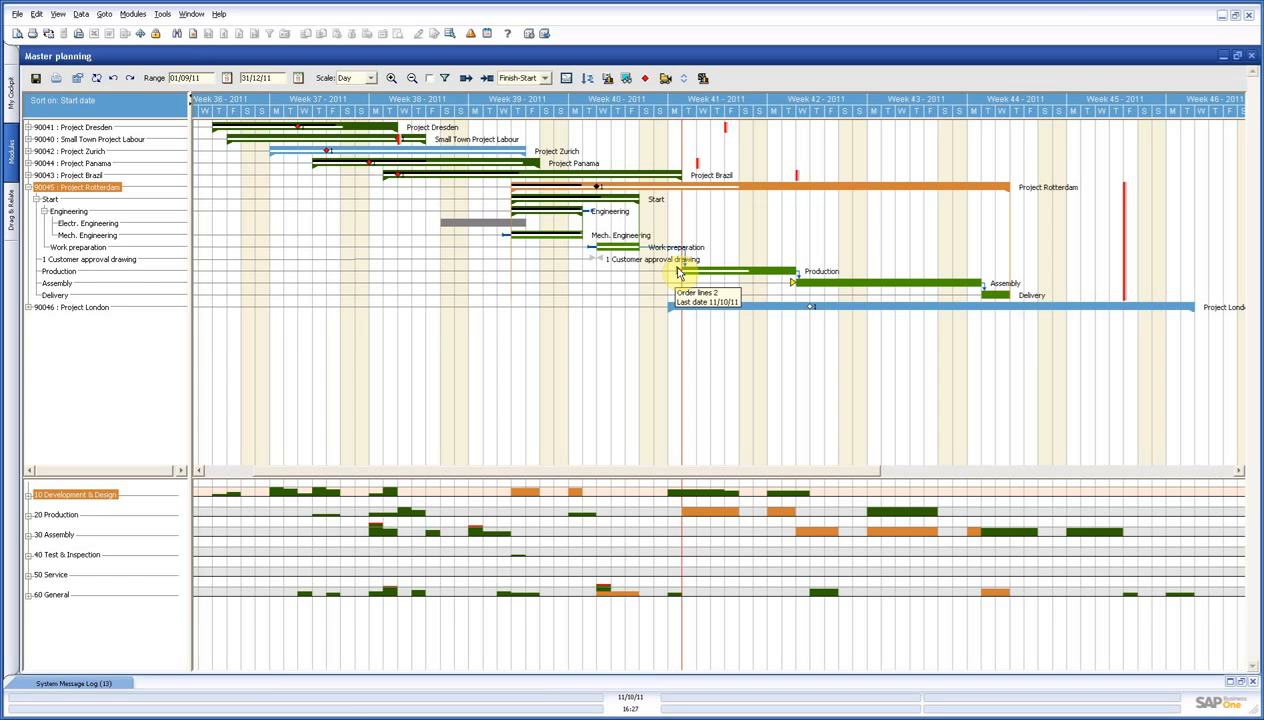
# Review the orders for Project Rotterdam's Production activity and check the project assignment of the Blockies Corporation purchase order.
pyautogui.rightClick(57, 274)
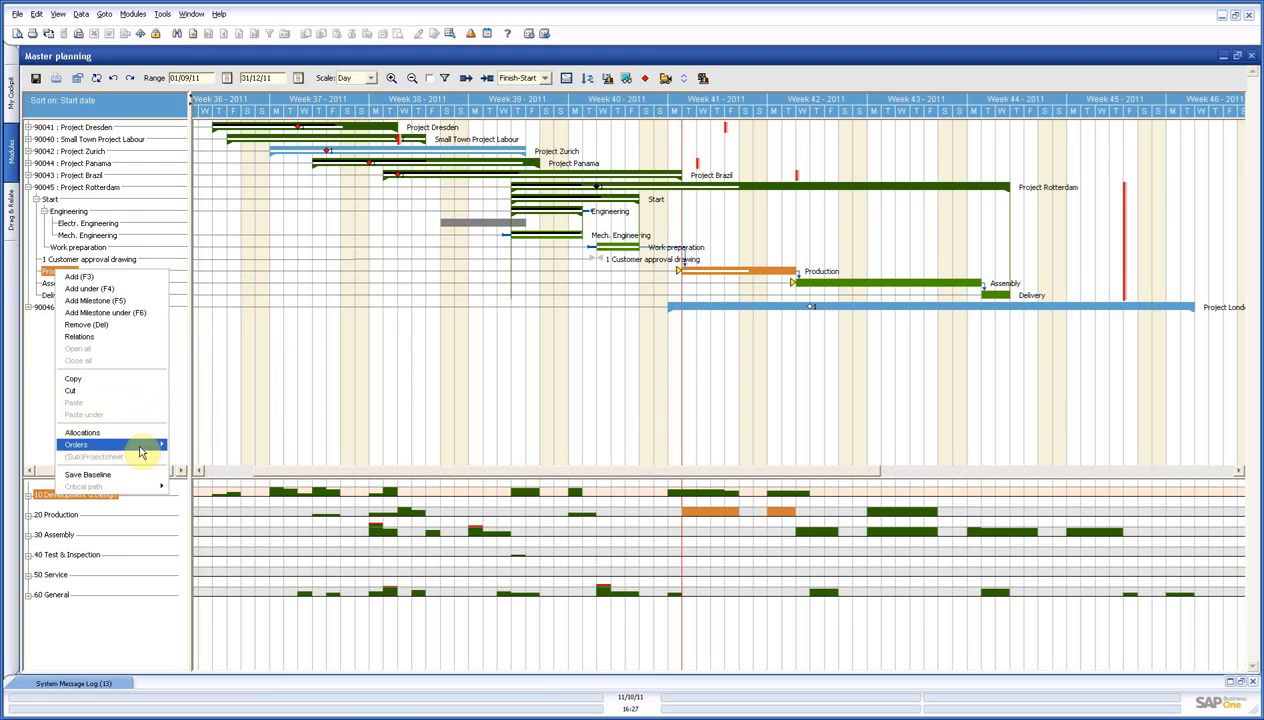
pyautogui.click(187, 446)
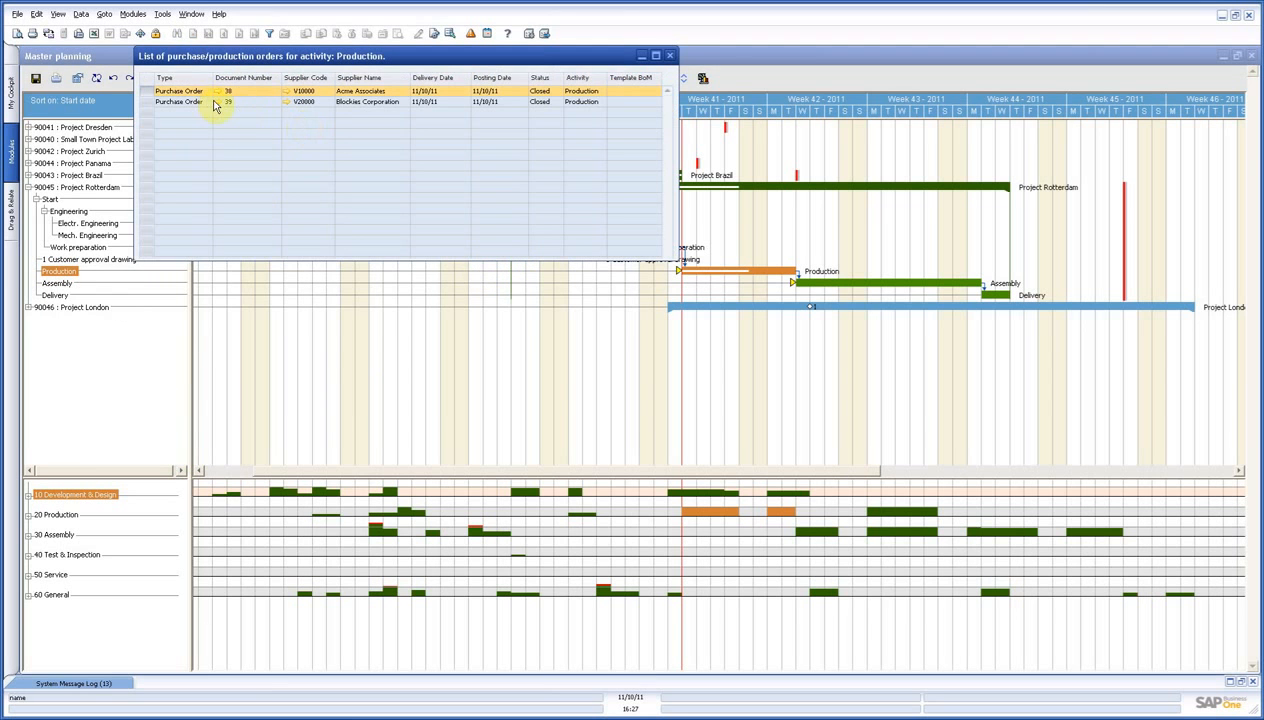
pyautogui.click(217, 103)
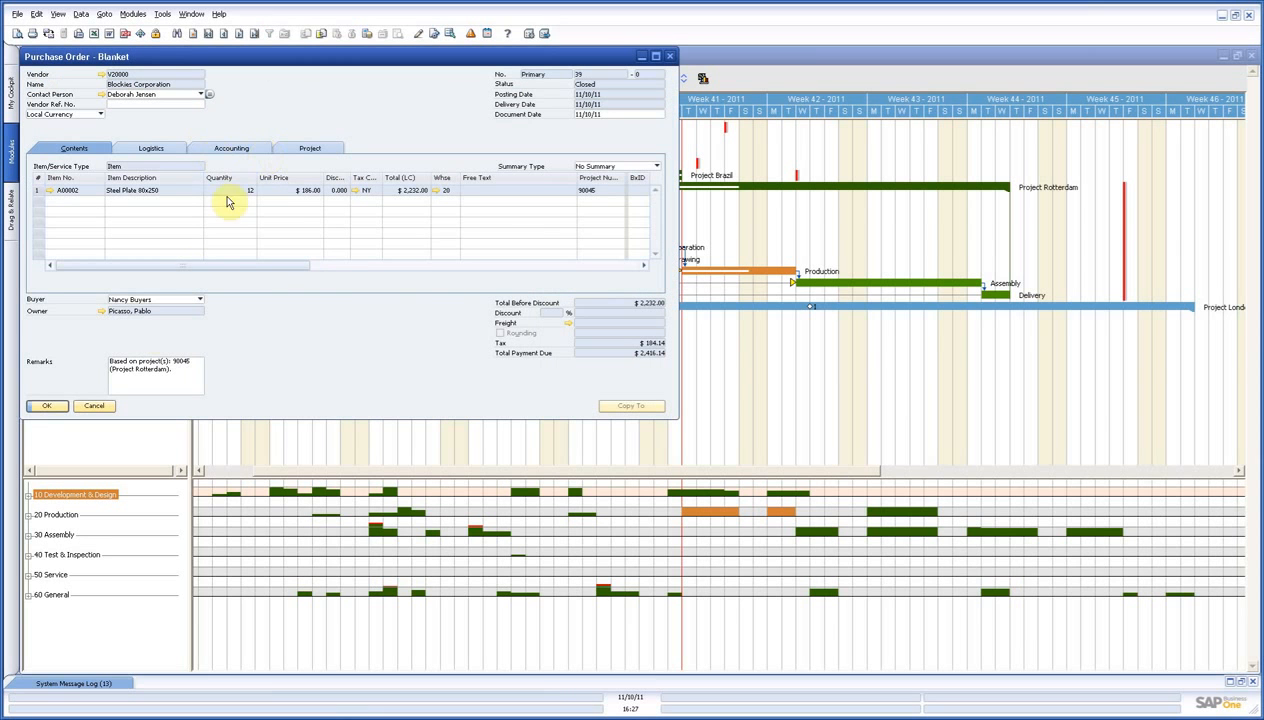
pyautogui.click(305, 148)
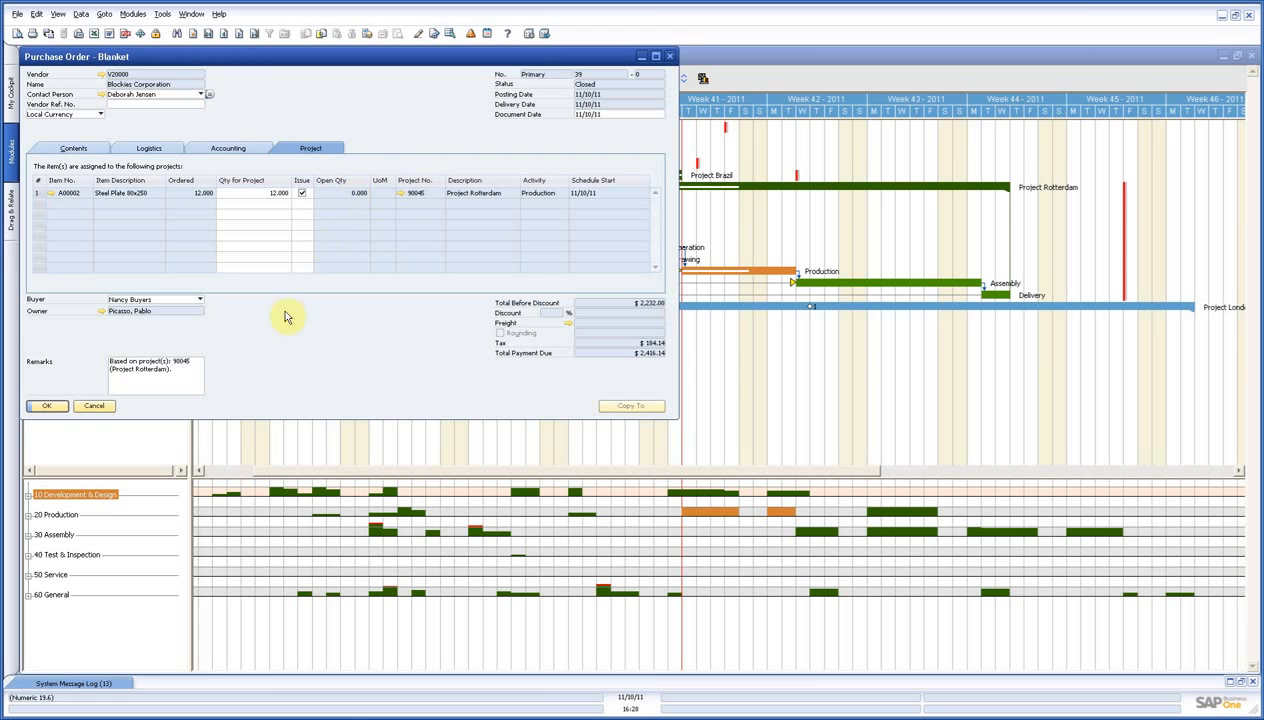
pyautogui.click(95, 405)
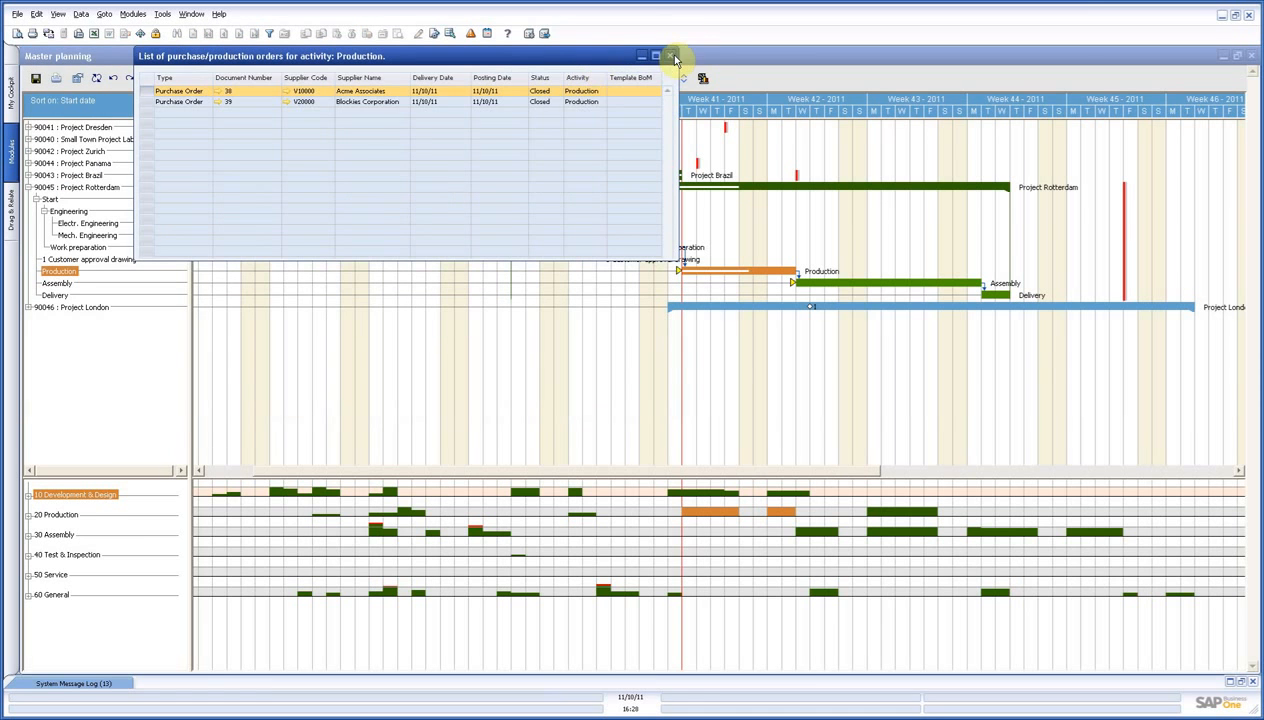
pyautogui.click(669, 55)
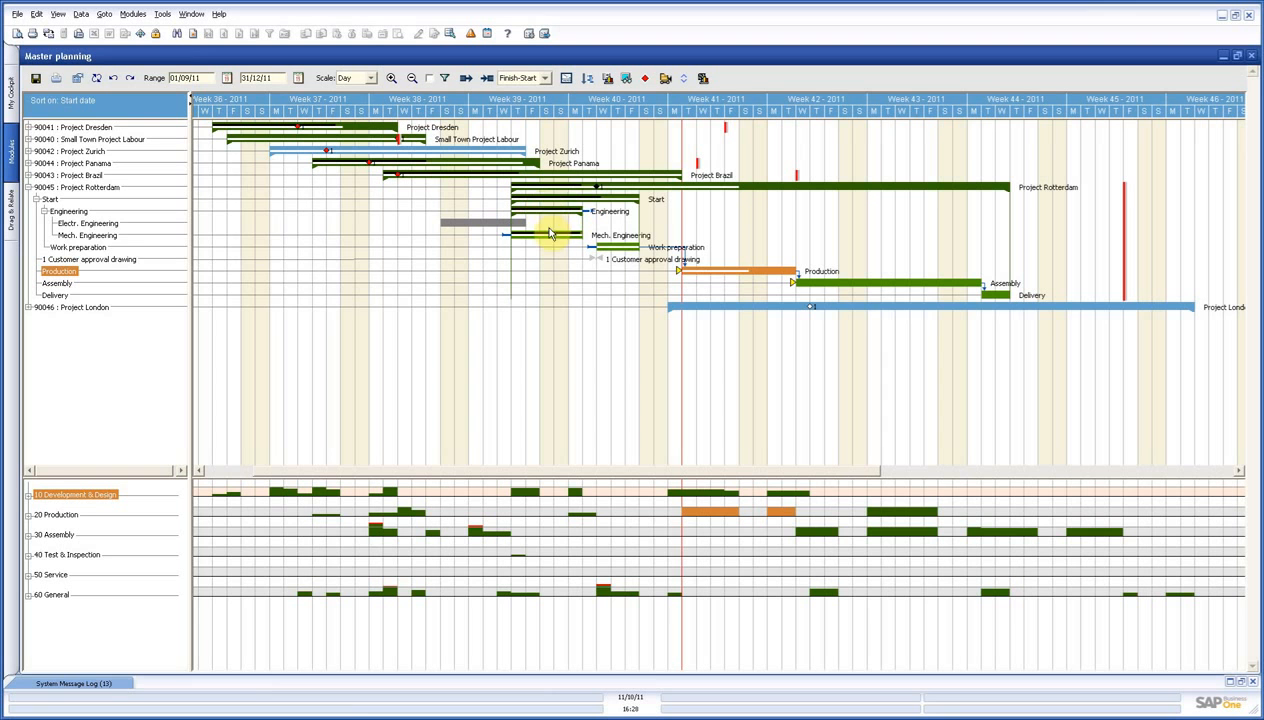
# Open the project sheet from Project Rotterdam's Mech. Engineering activity and review the project's fully expanded hours and its budget.
pyautogui.doubleClick(85, 236)
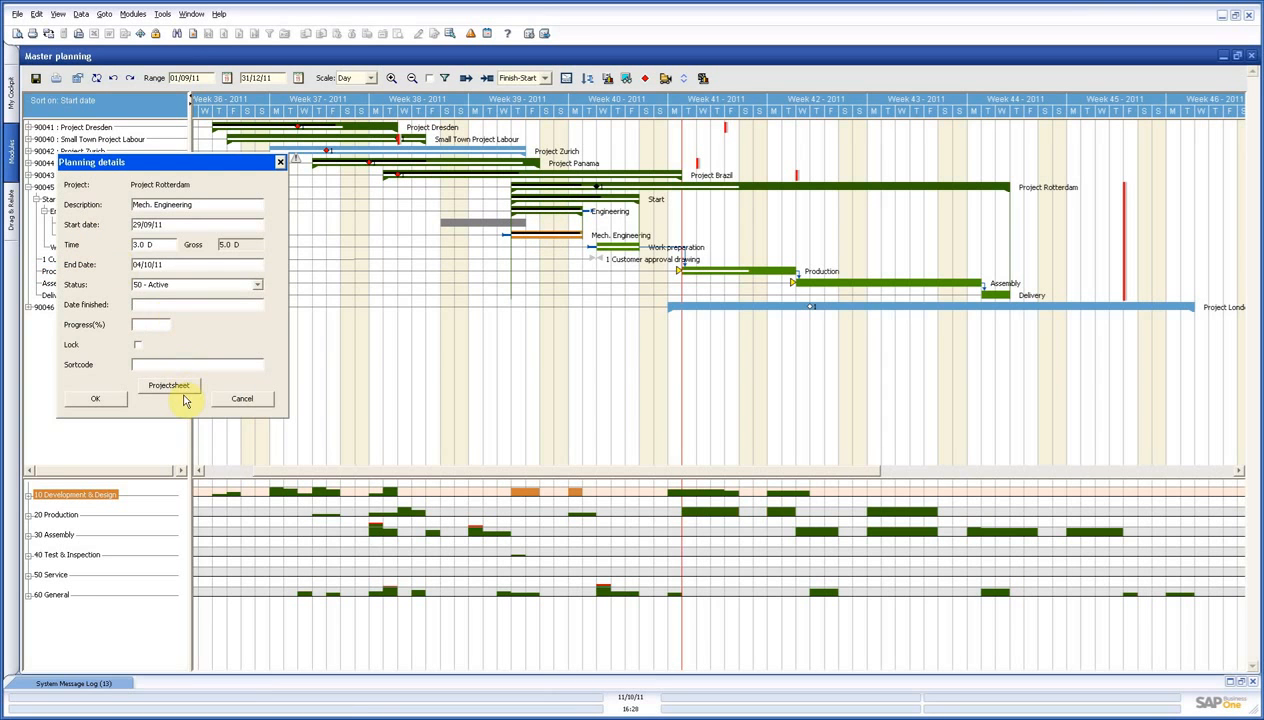
pyautogui.click(181, 392)
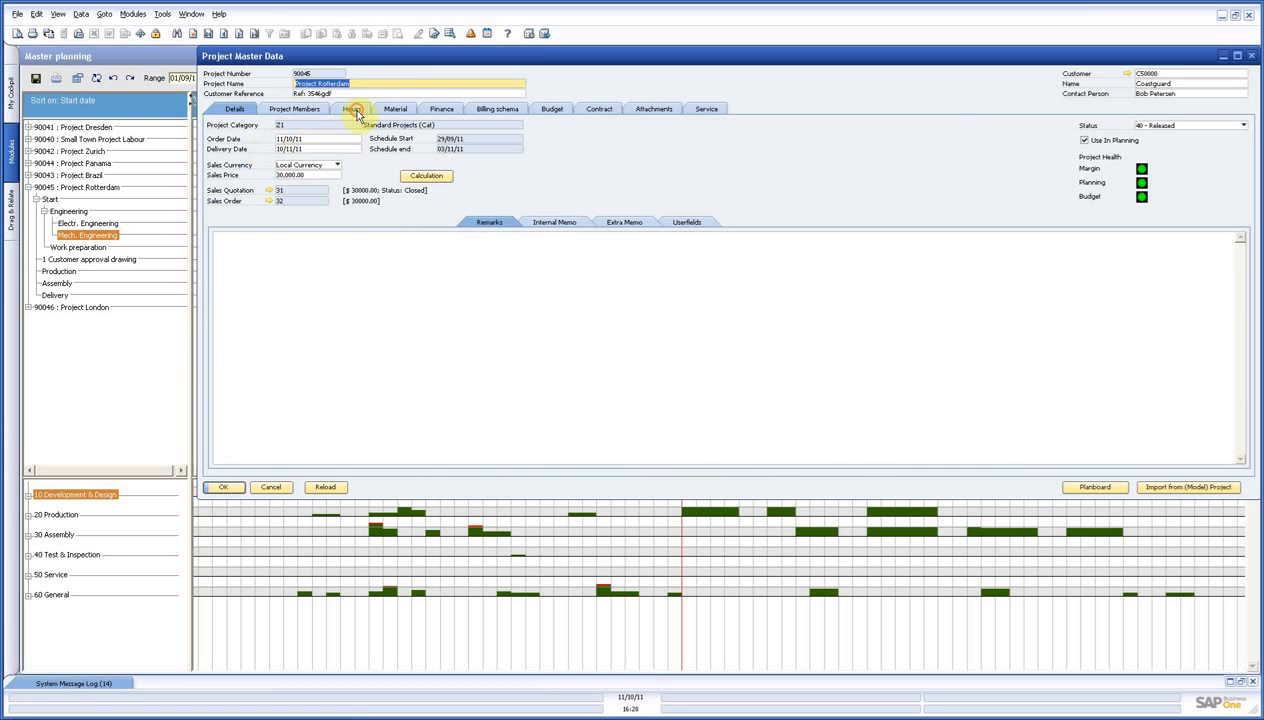
pyautogui.click(355, 110)
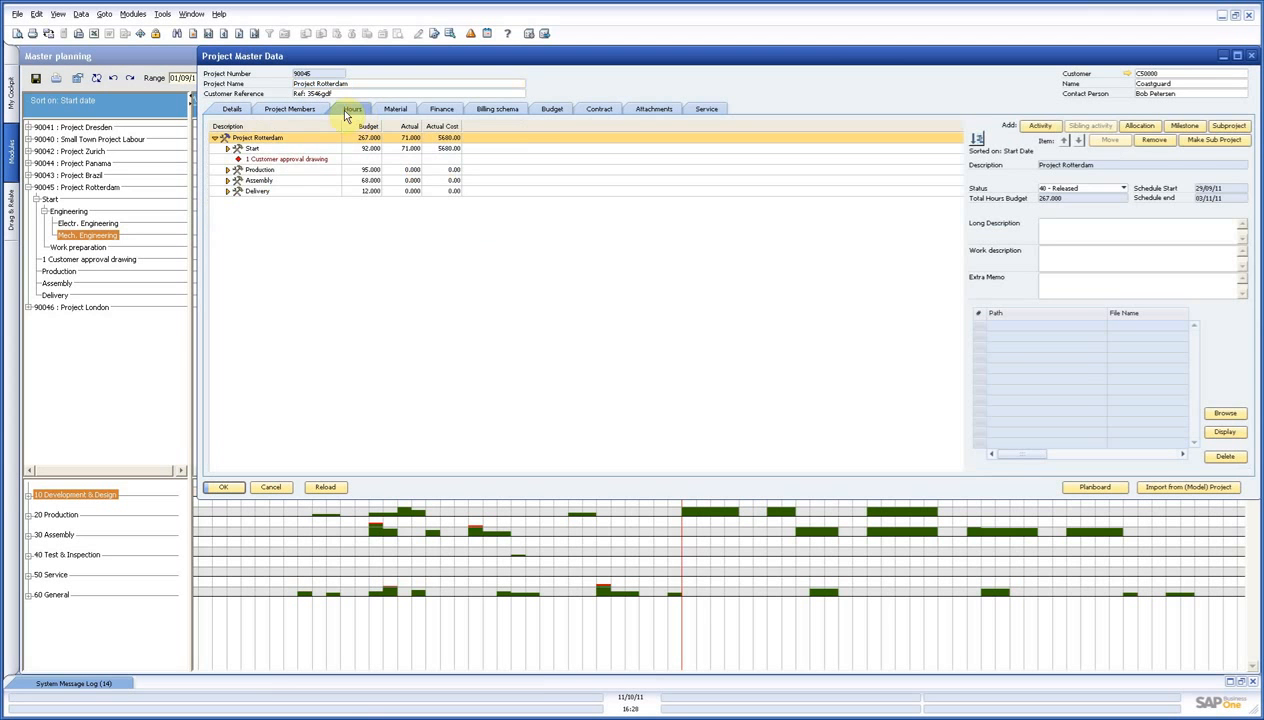
pyautogui.doubleClick(262, 141)
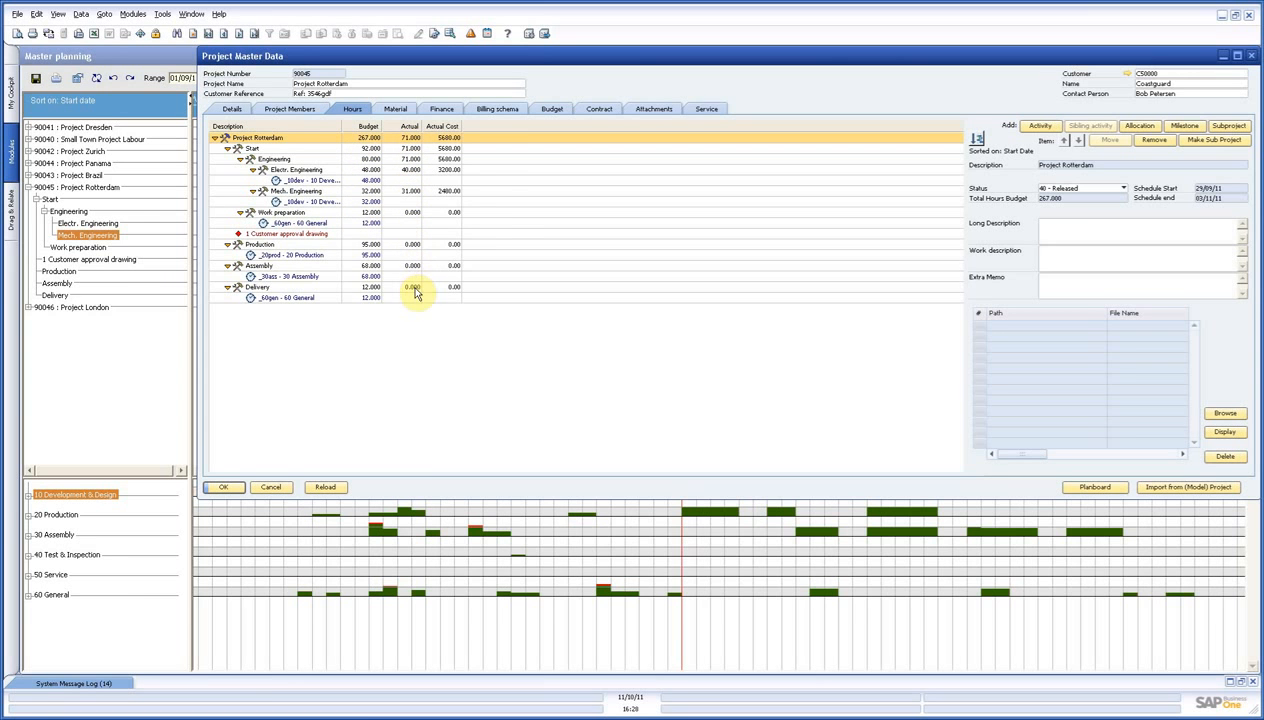
pyautogui.click(550, 110)
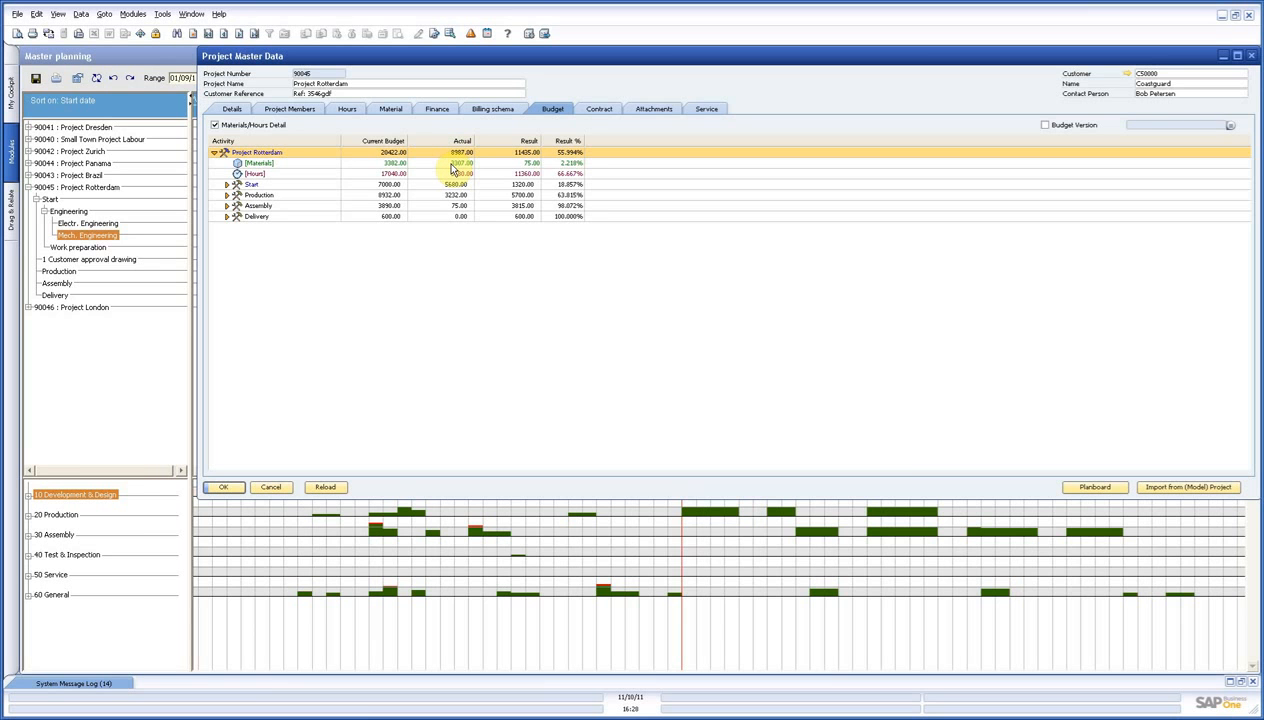
pyautogui.click(272, 487)
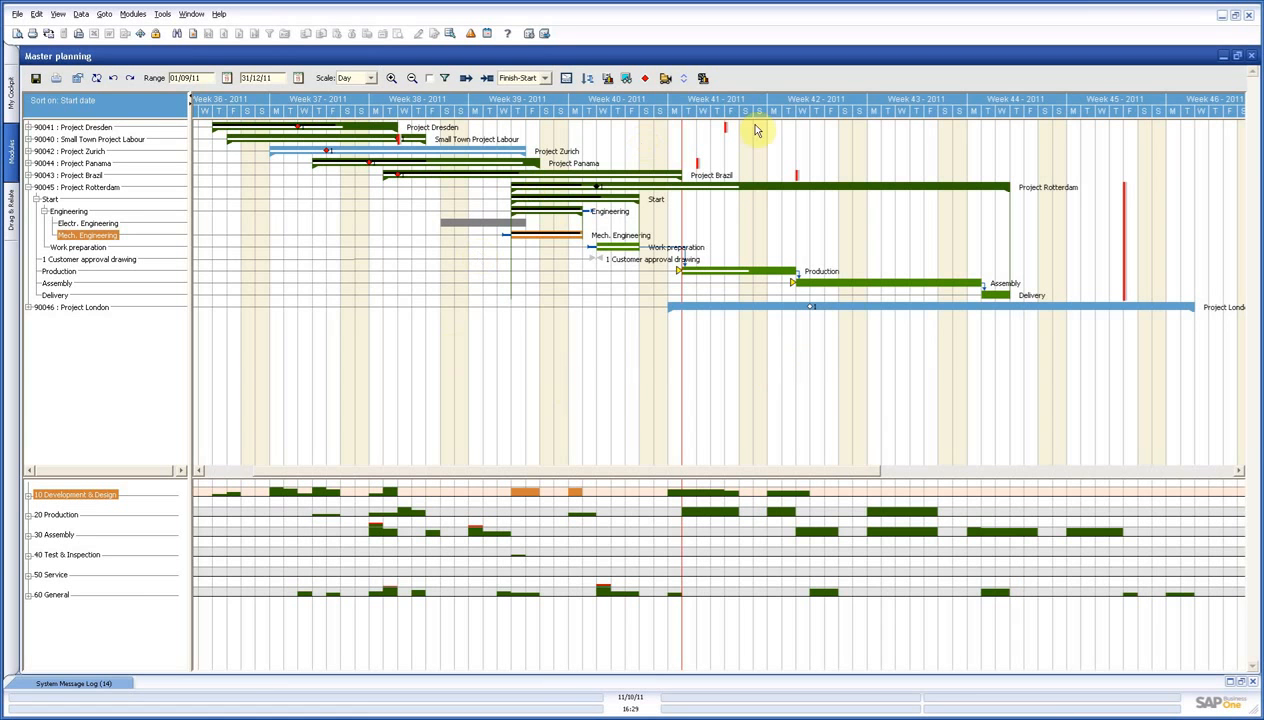
# Save the master planning and close it.
pyautogui.click(36, 80)
pyautogui.click(637, 392)
pyautogui.click(1252, 57)
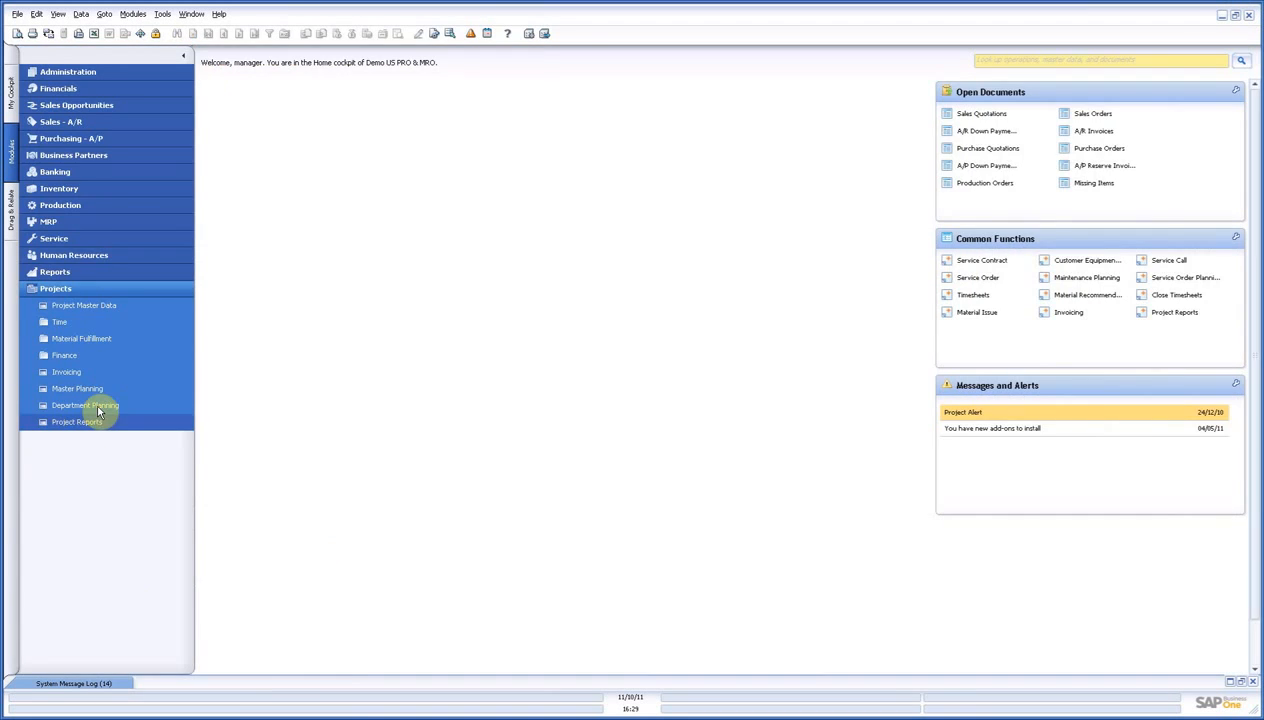
# Open Department Planning maximized and inspect the activities of Projects Panama, Rotterdam and London alongside the employee workloads.
pyautogui.click(98, 406)
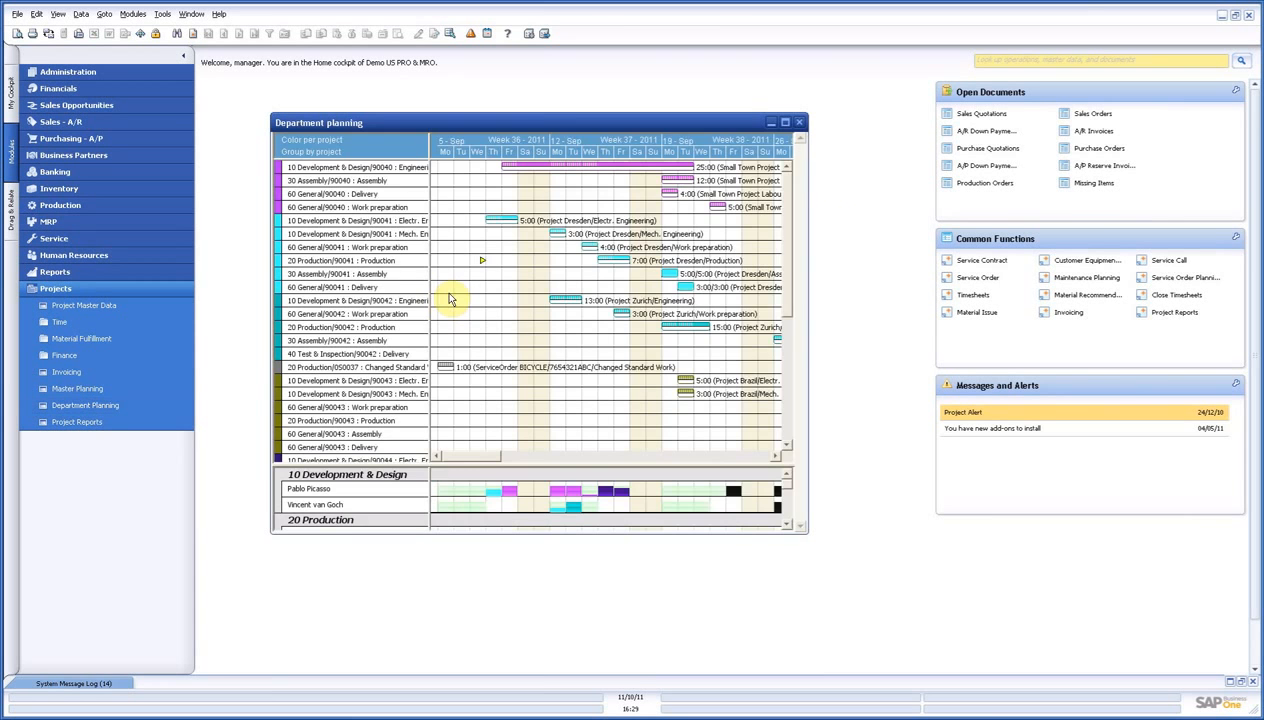
pyautogui.click(786, 123)
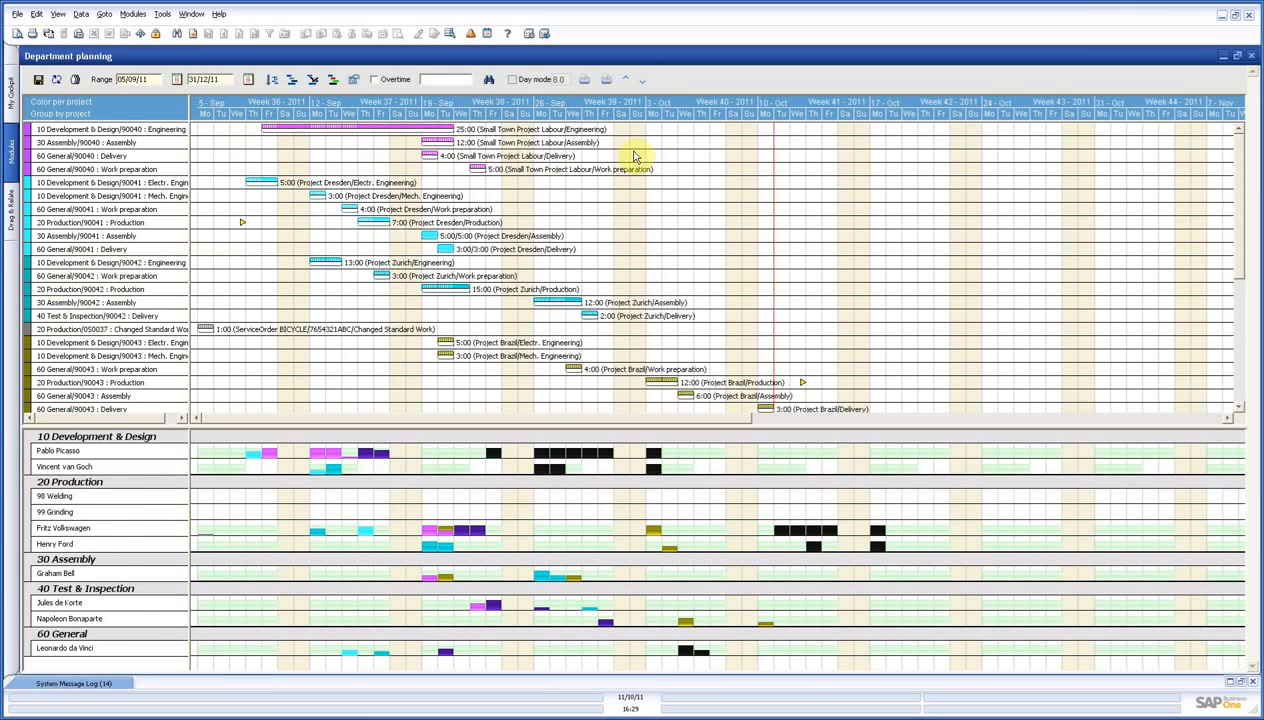
pyautogui.moveTo(1237, 174); pyautogui.dragTo(985, 416)
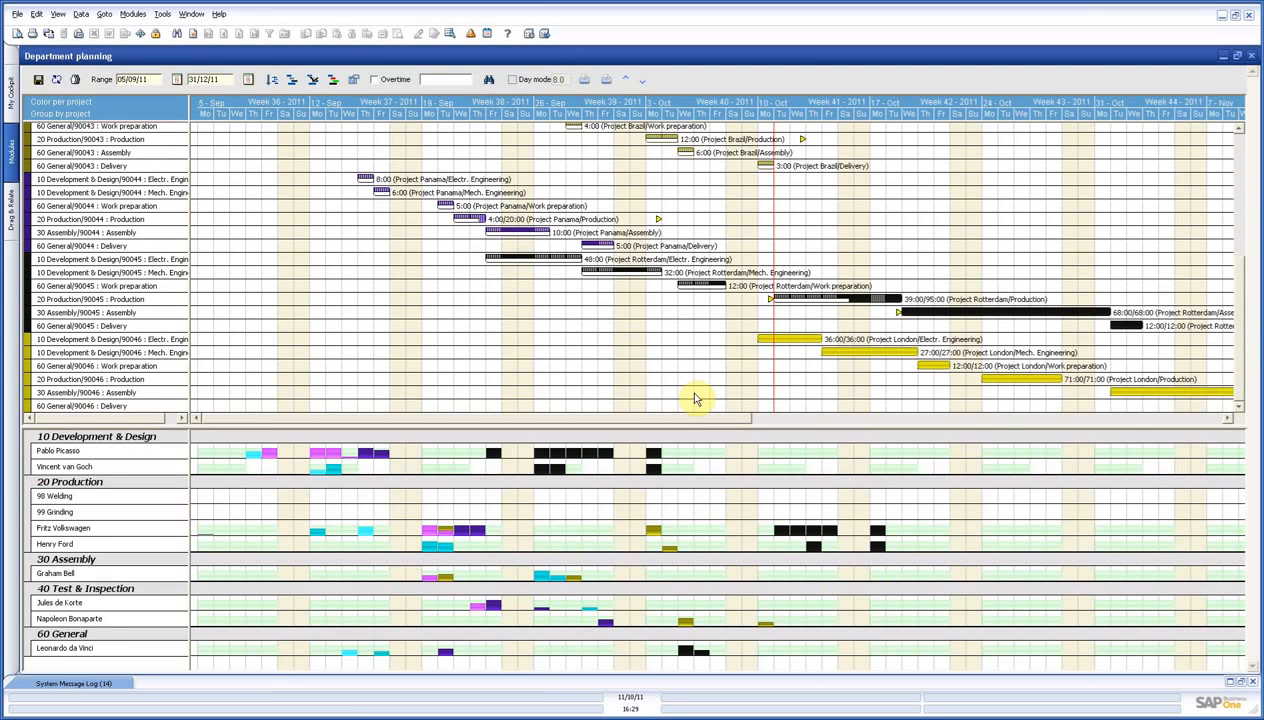
pyautogui.moveTo(373, 191)
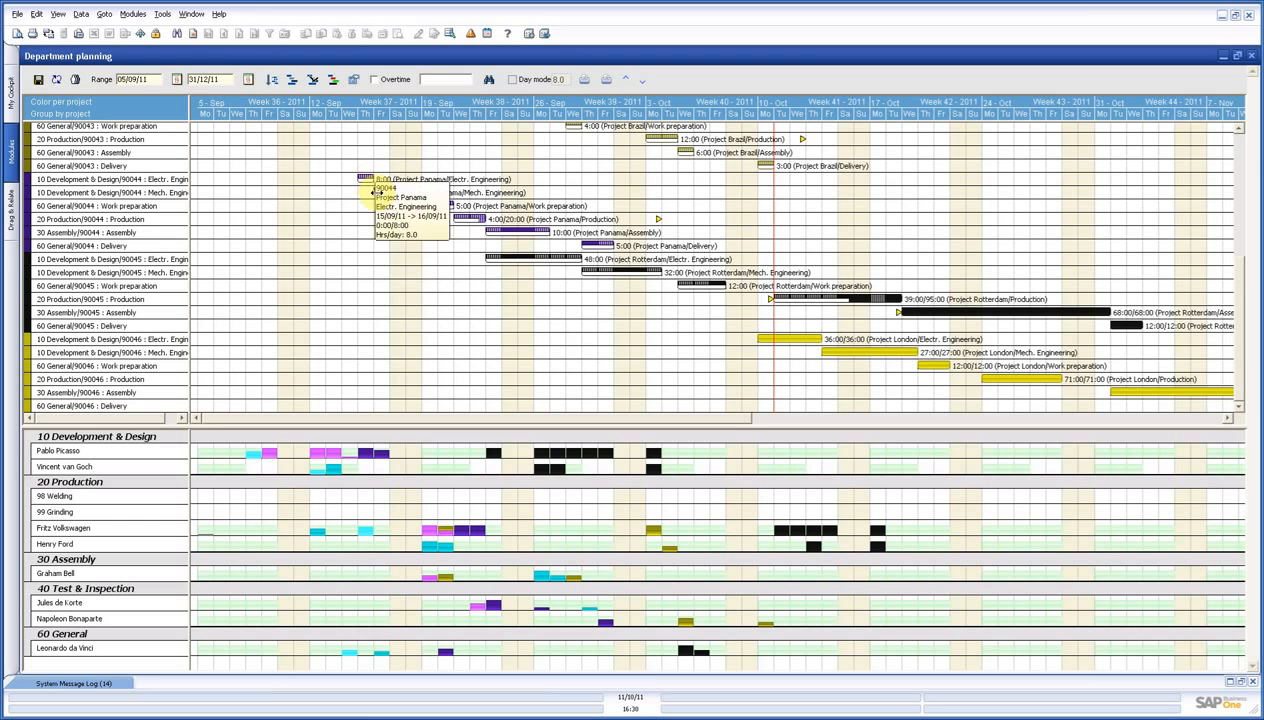
pyautogui.moveTo(451, 212)
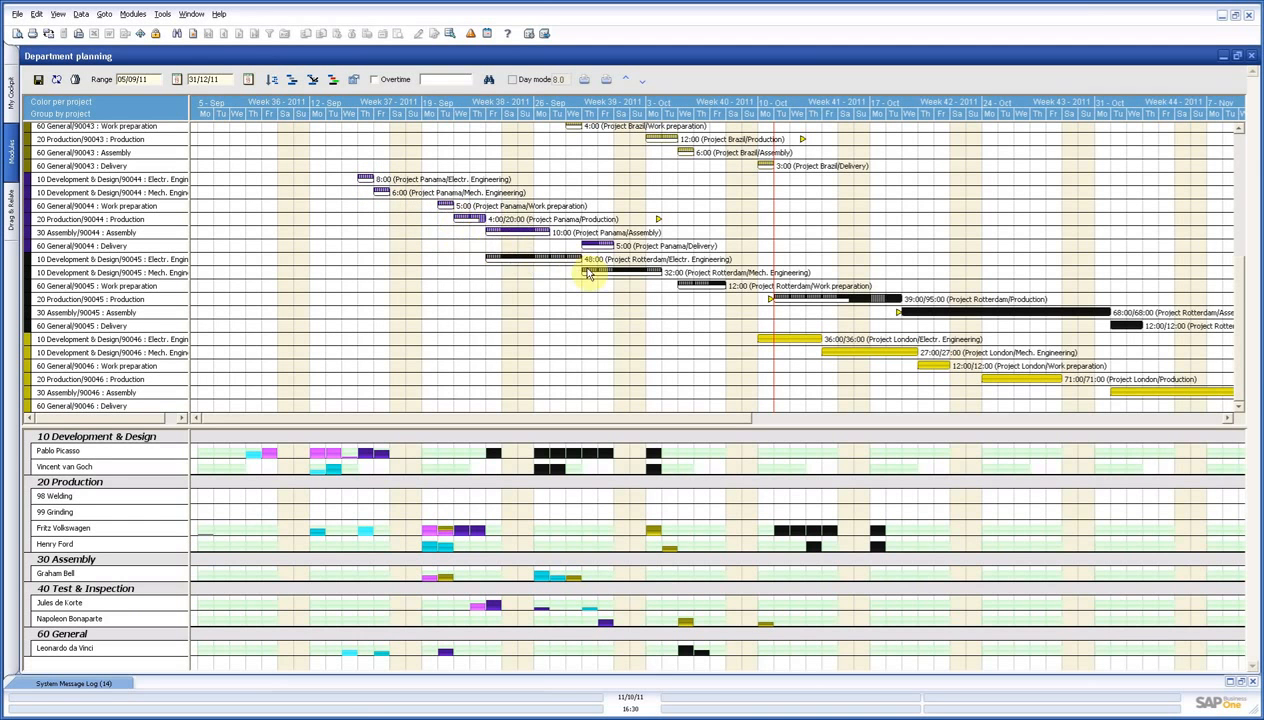
pyautogui.moveTo(598, 272)
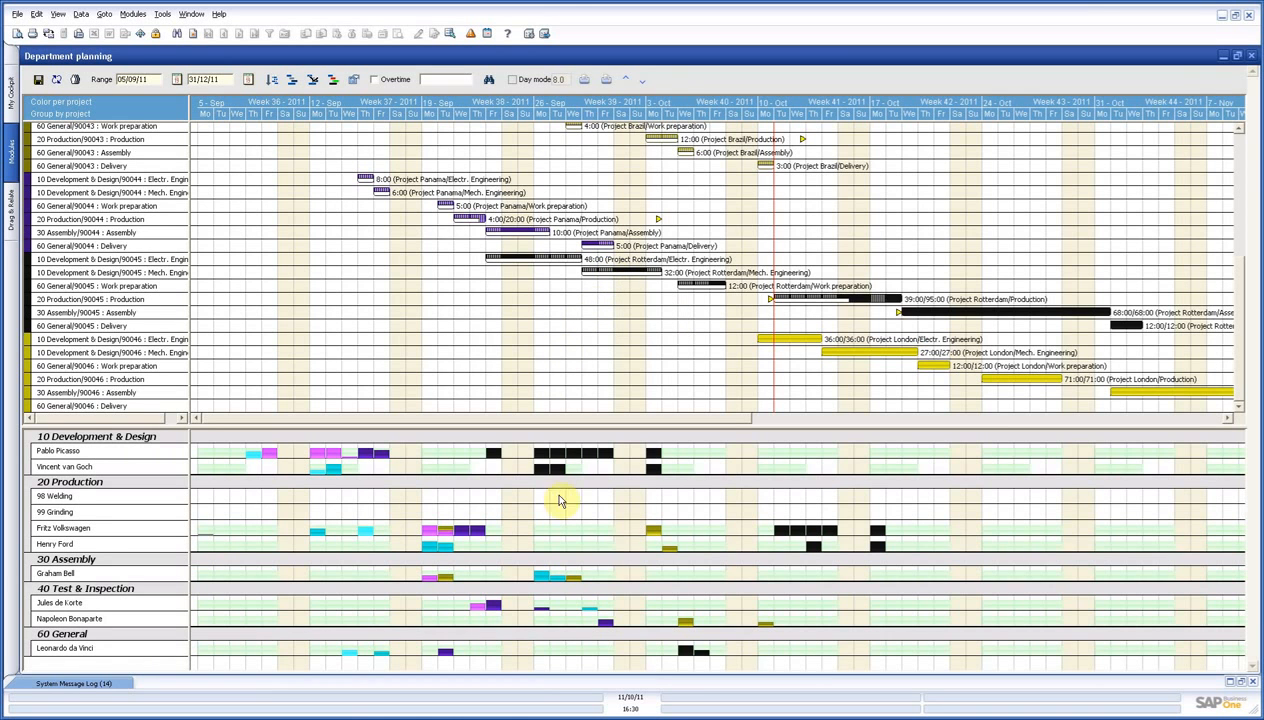
pyautogui.moveTo(672, 554)
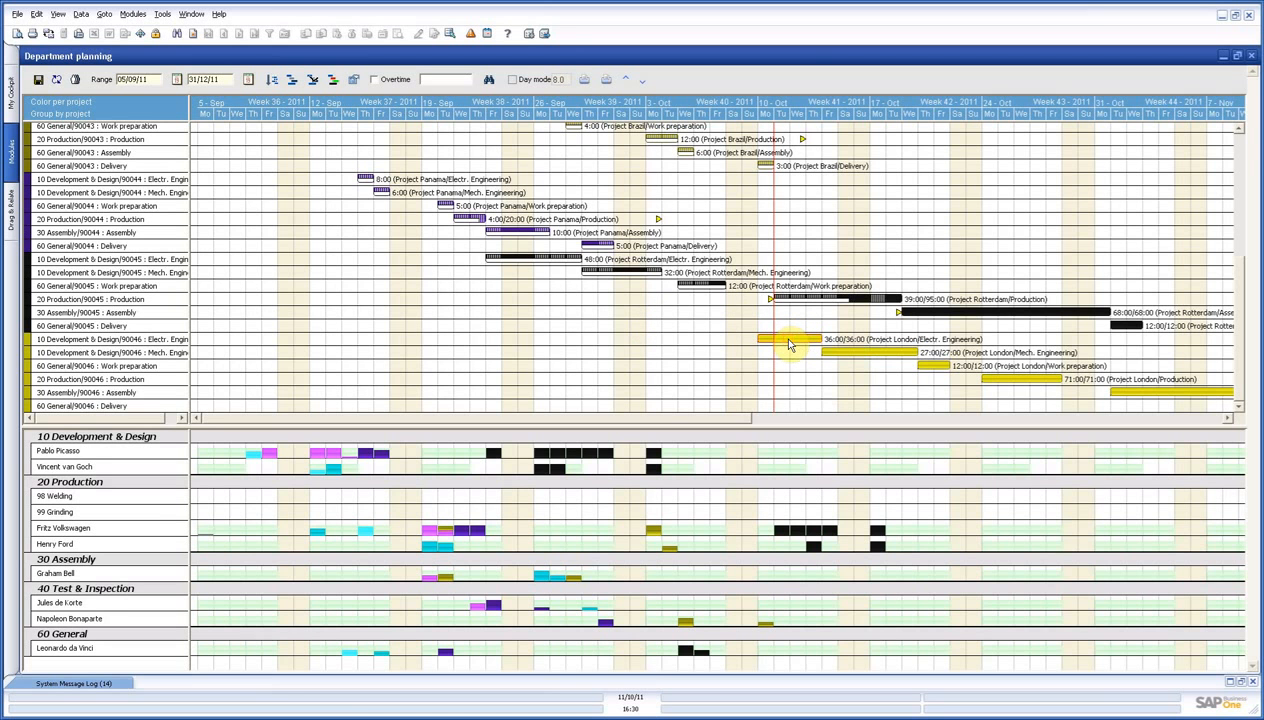
# Allocate Project London's Electr. Engineering to the first Development & Design employee from Monday of week 41, and its remaining hours to the second on Wednesday.
pyautogui.moveTo(788, 345); pyautogui.dragTo(764, 458)
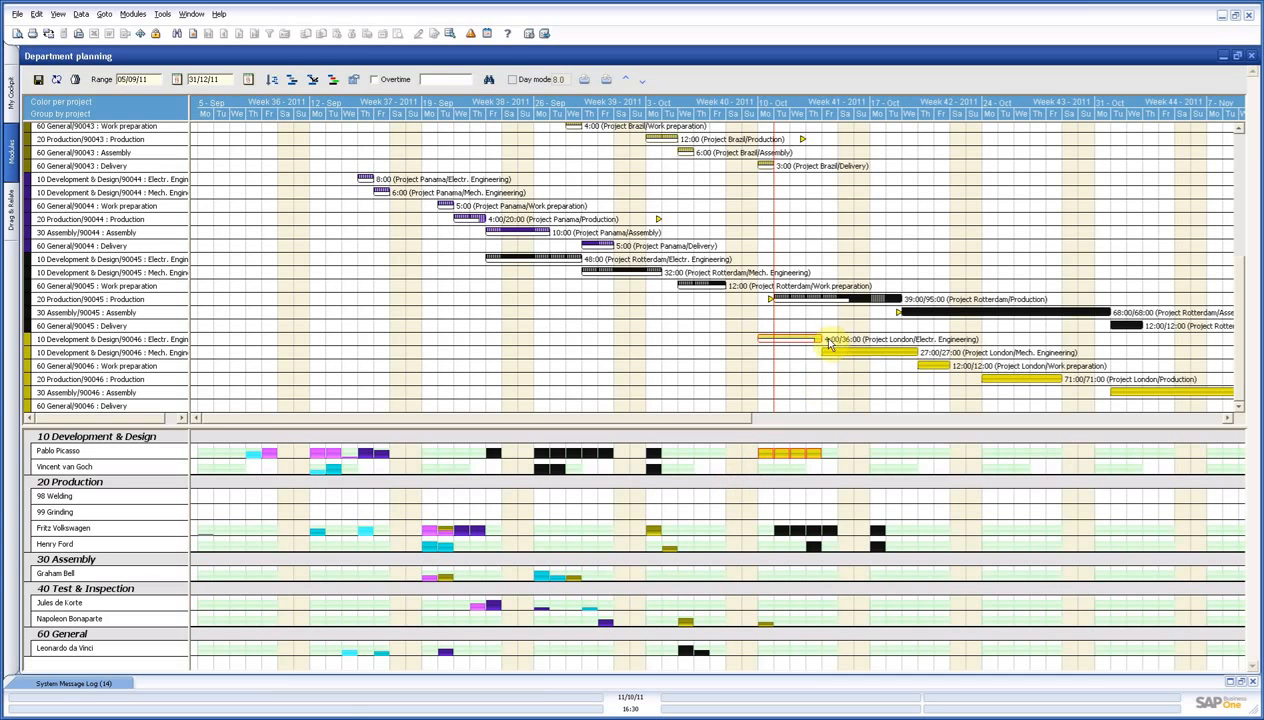
pyautogui.moveTo(839, 345)
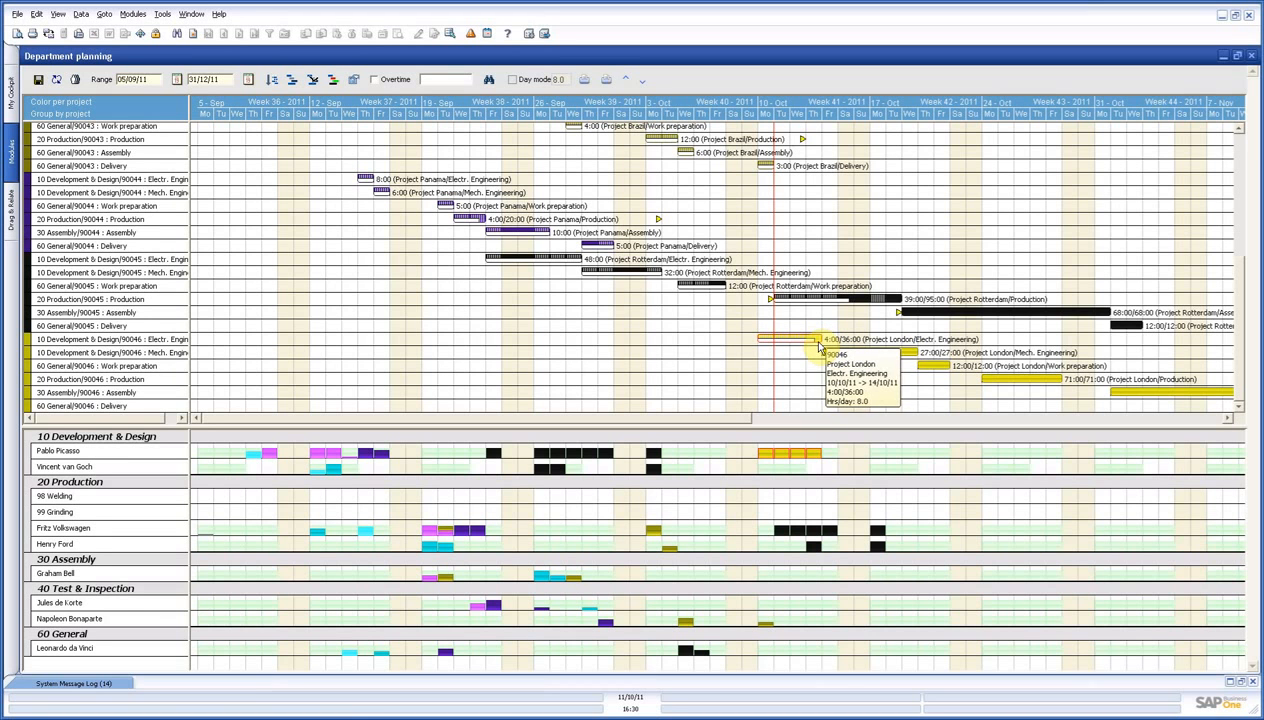
pyautogui.moveTo(818, 343); pyautogui.dragTo(800, 476)
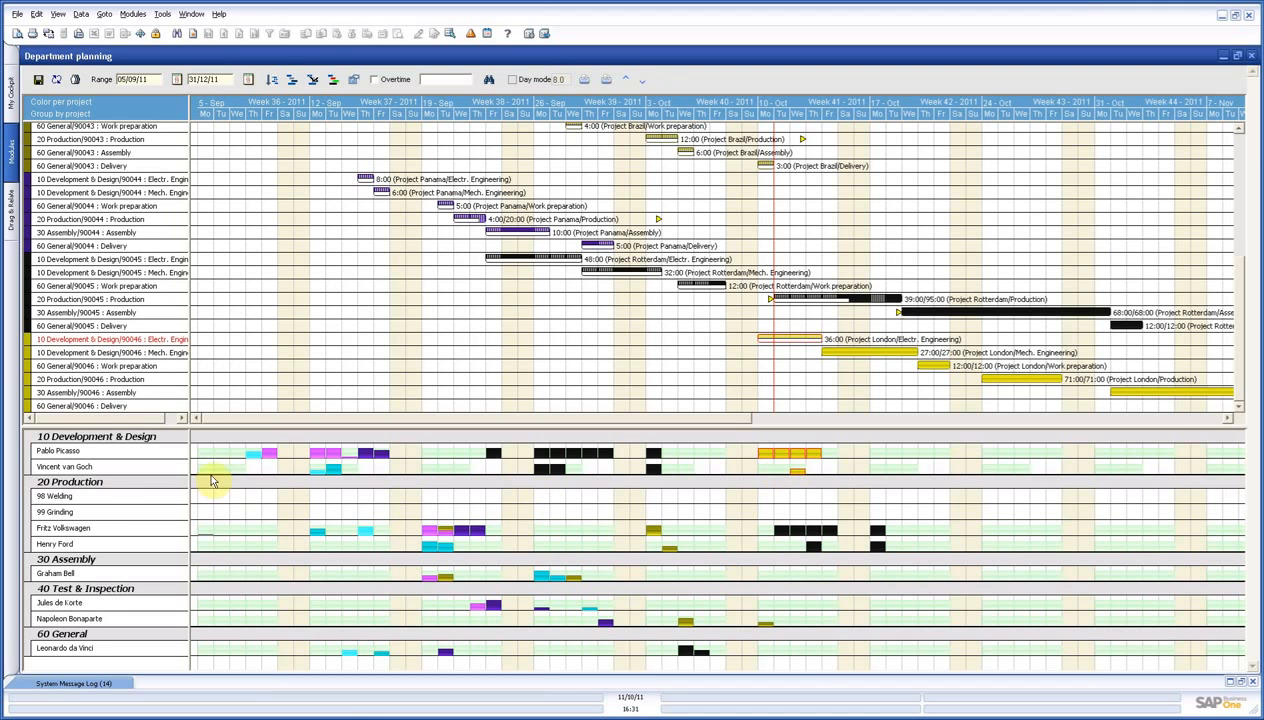
# Enlarge the employee rows to show their hourly schedules, then save and close the department planning.
pyautogui.moveTo(83, 468)
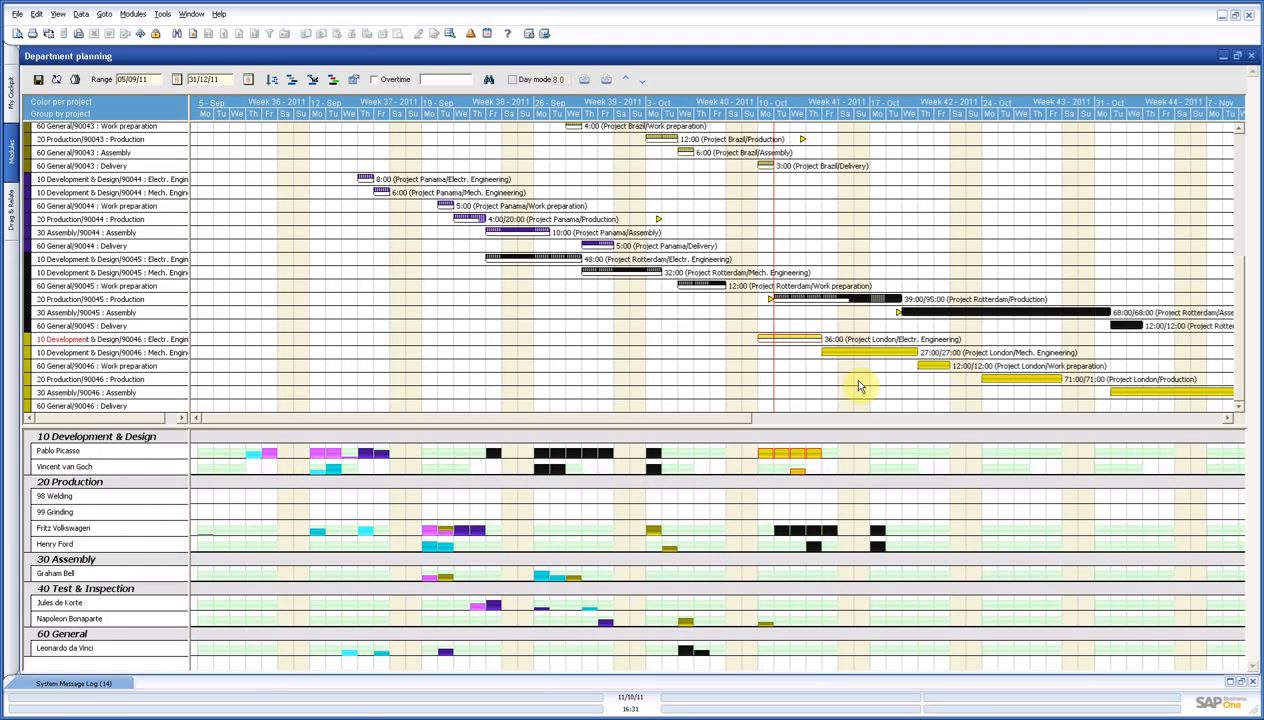
pyautogui.moveTo(802, 481)
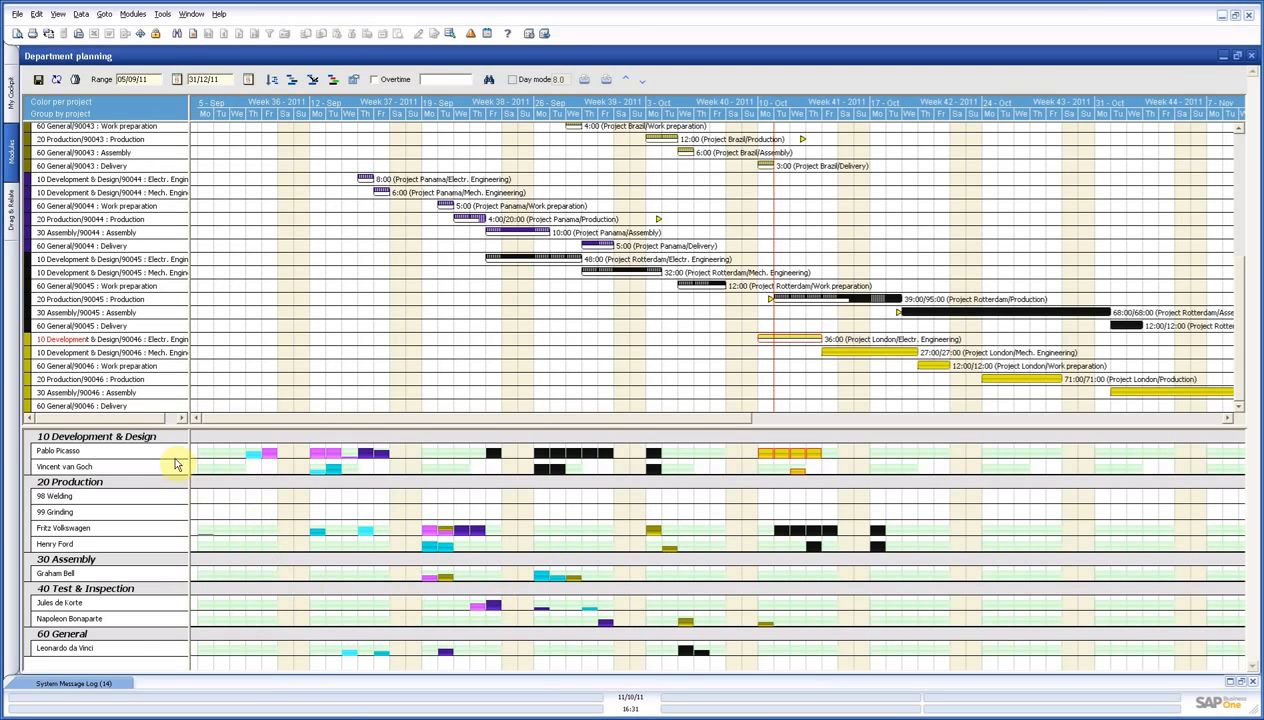
pyautogui.moveTo(169, 458); pyautogui.dragTo(169, 609)
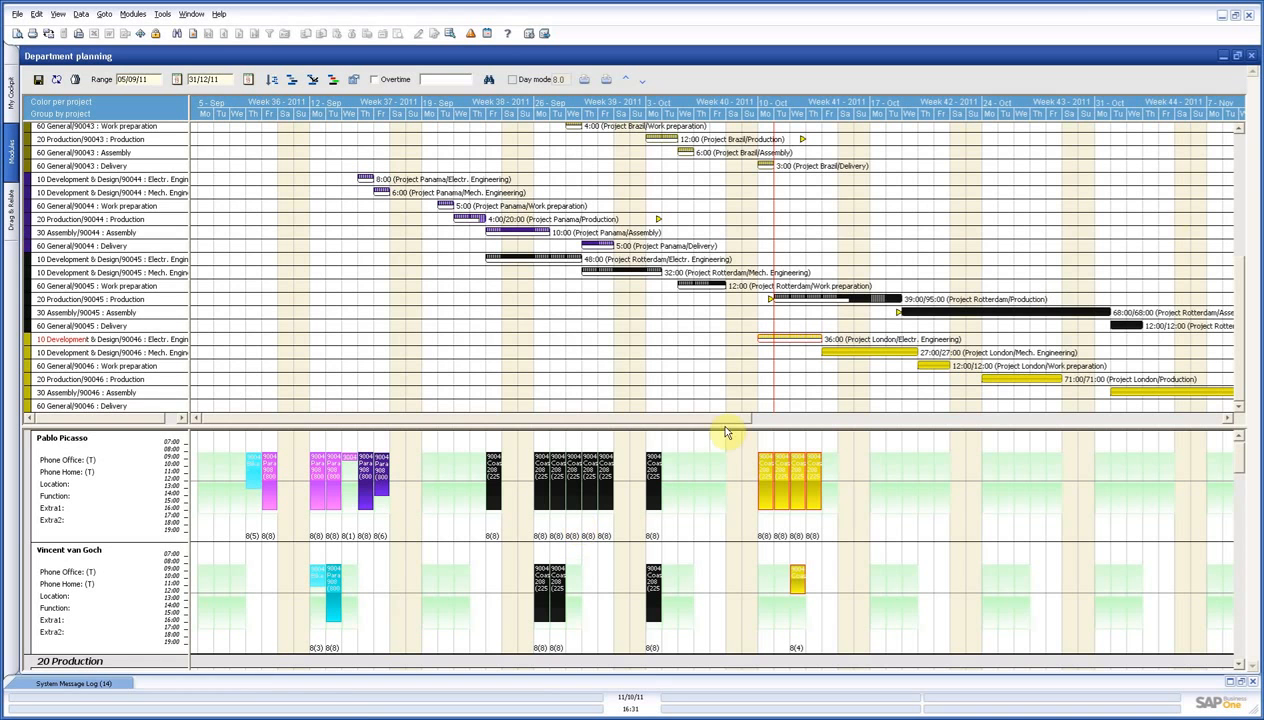
pyautogui.click(39, 81)
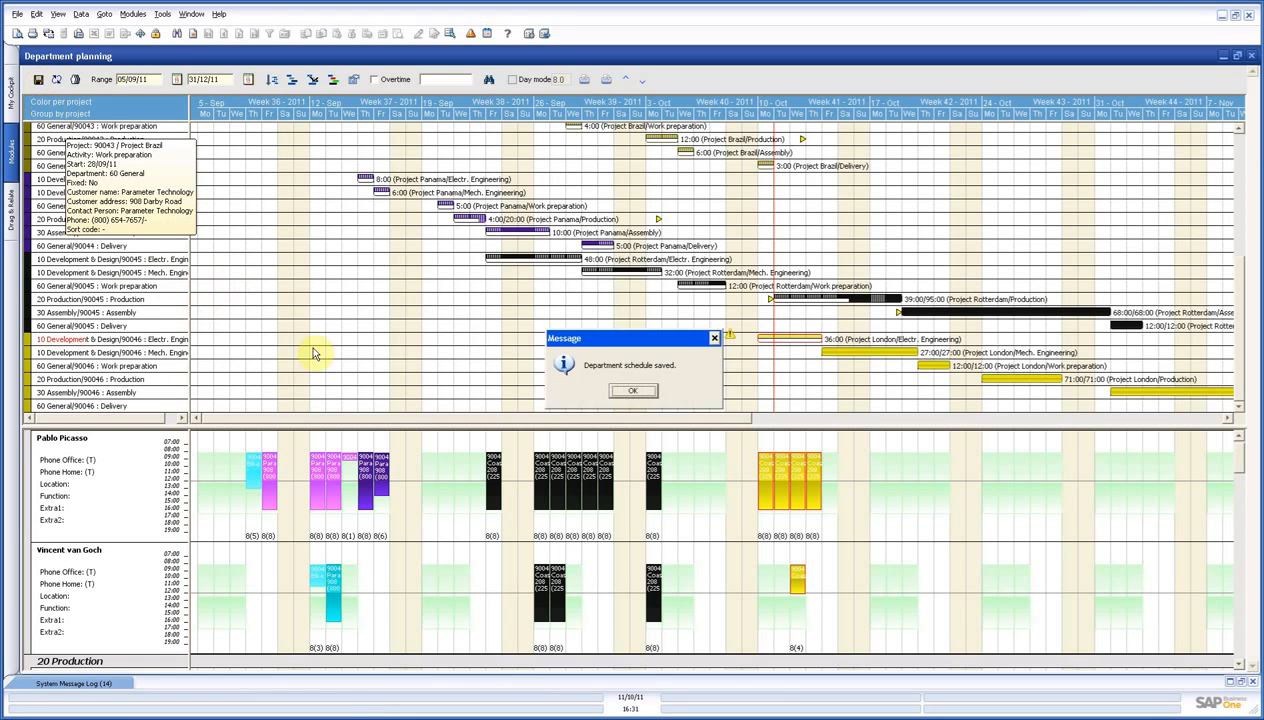
pyautogui.click(634, 390)
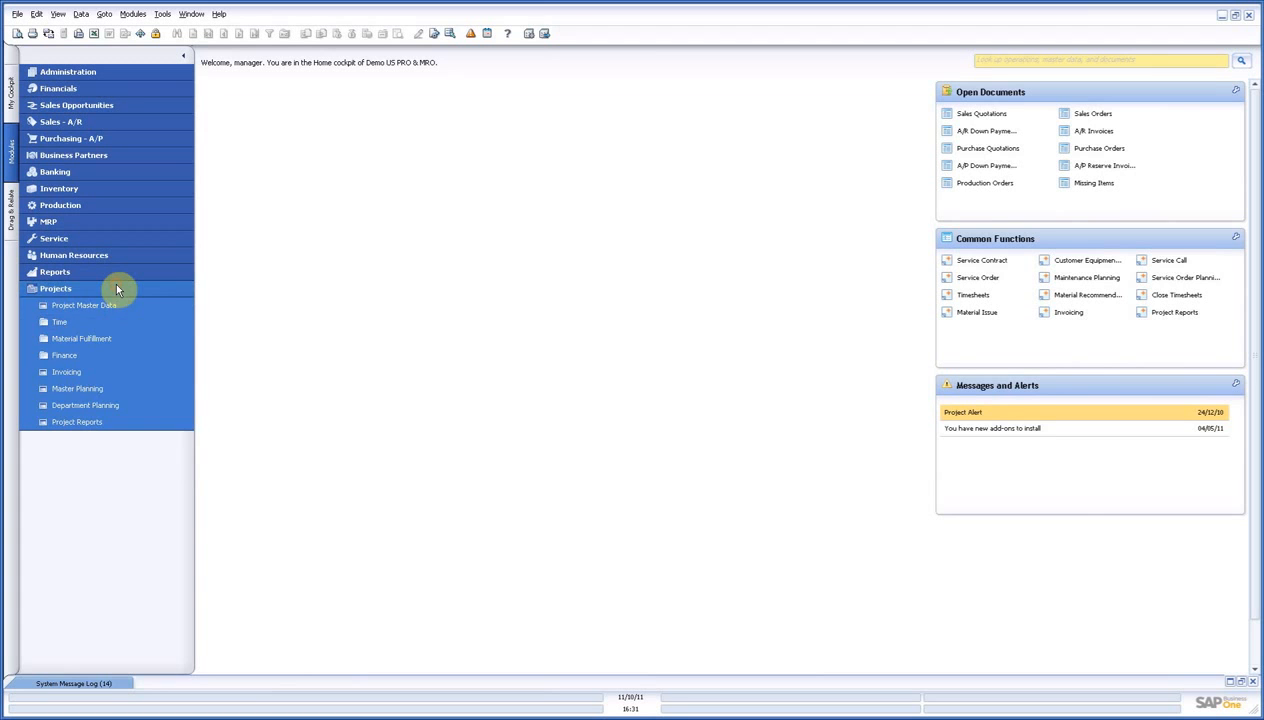
# Collapse the Projects module and minimize the remote desktop session.
pyautogui.click(116, 289)
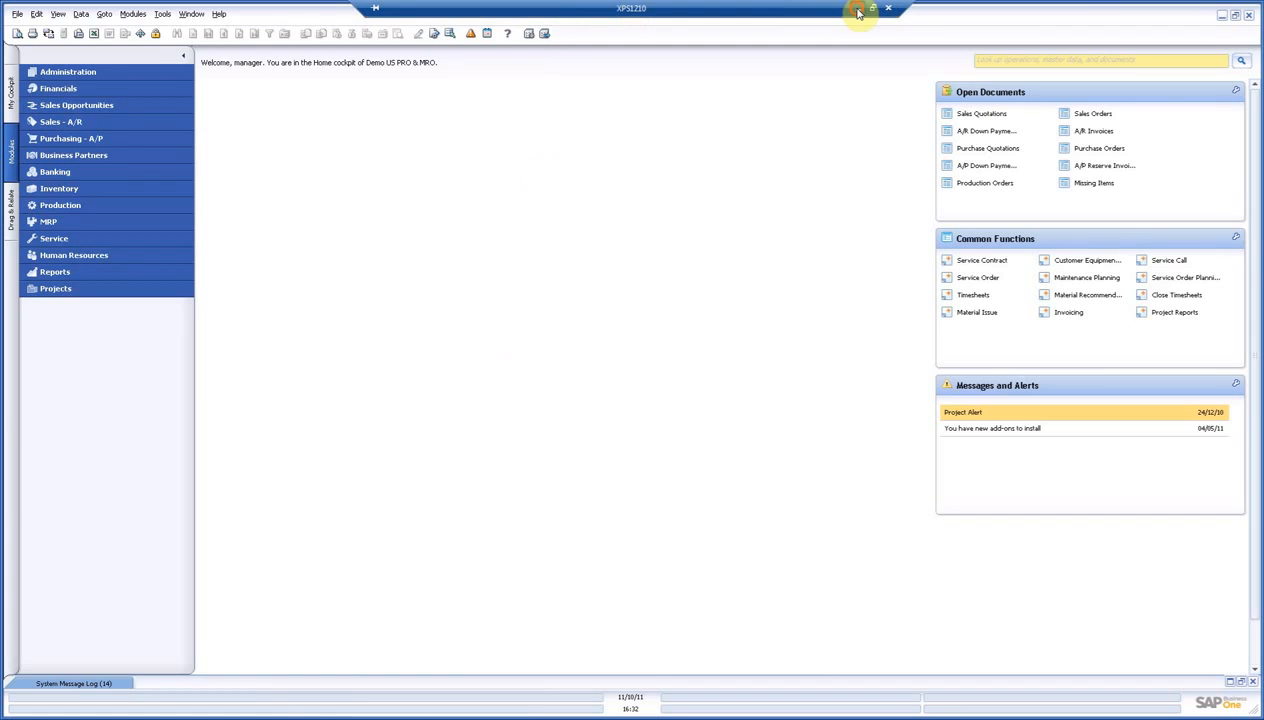
pyautogui.click(857, 12)
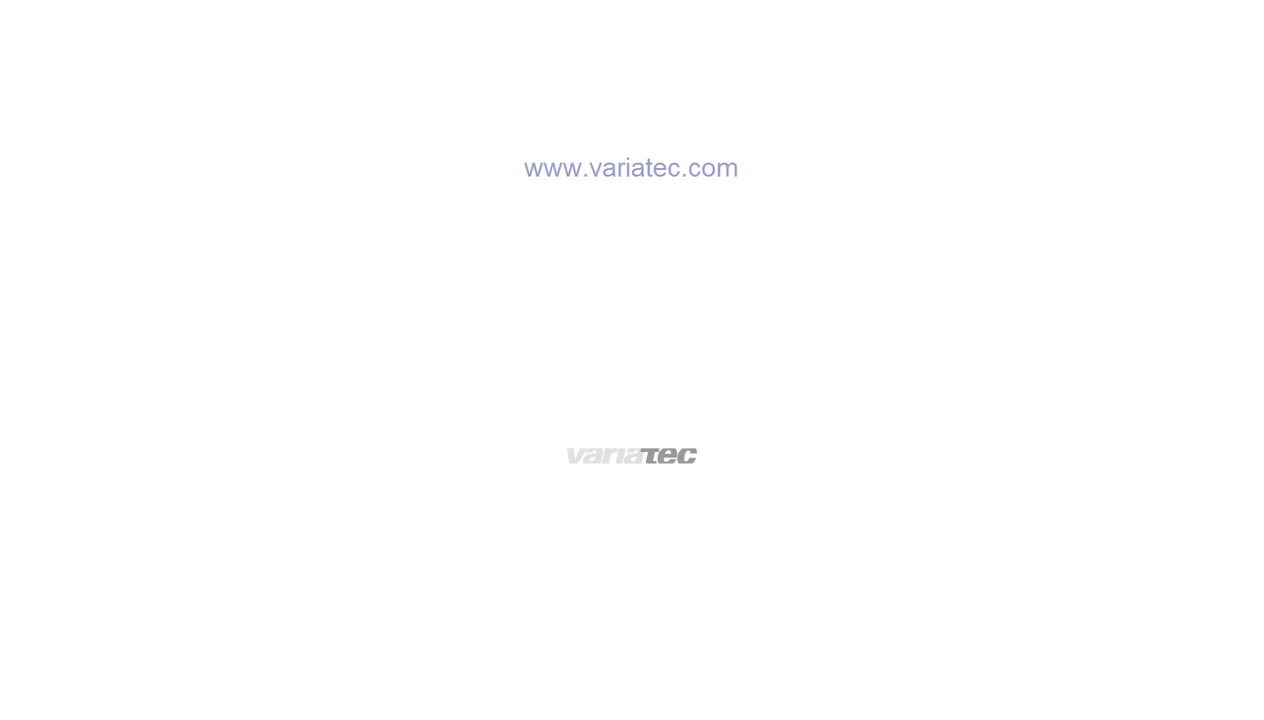